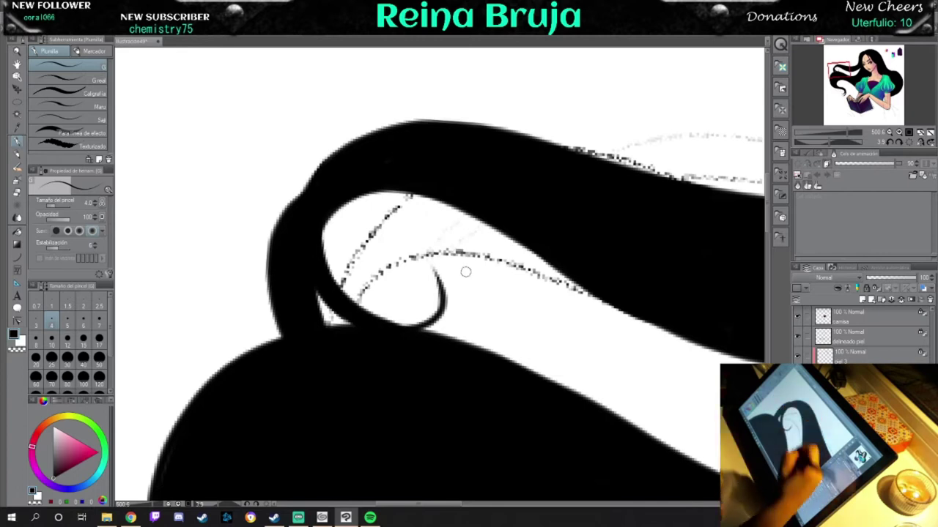
- Paint a black hair strand curving from the forehead parting over the eyebrow and eye into the hair beside the cheek
drag(311, 79, 439, 289)
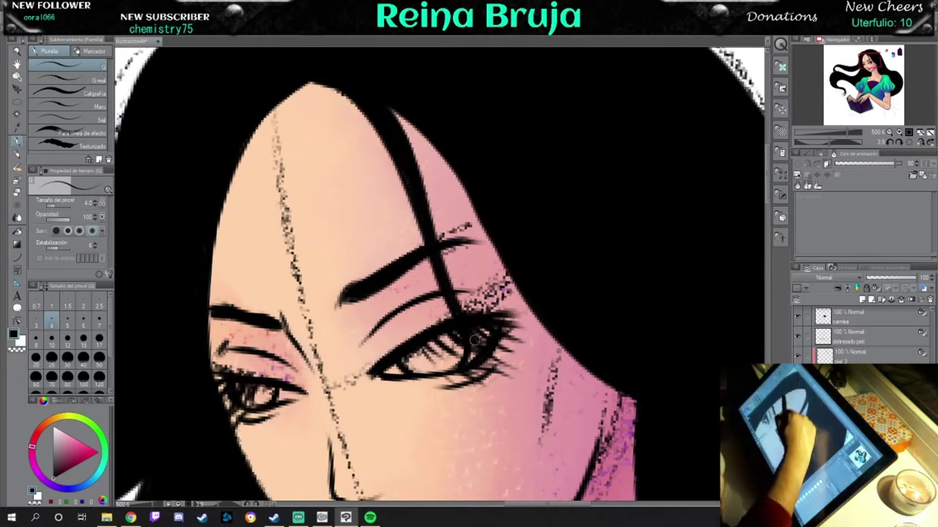
drag(473, 338, 593, 380)
mouse_move(296, 74)
mouse_down()
mouse_move(354, 99)
mouse_move(388, 153)
mouse_up()
mouse_move(305, 82)
mouse_down()
mouse_move(358, 108)
mouse_move(421, 249)
mouse_up()
mouse_move(348, 98)
mouse_down()
mouse_move(425, 242)
mouse_move(447, 312)
mouse_up()
drag(487, 359, 597, 381)
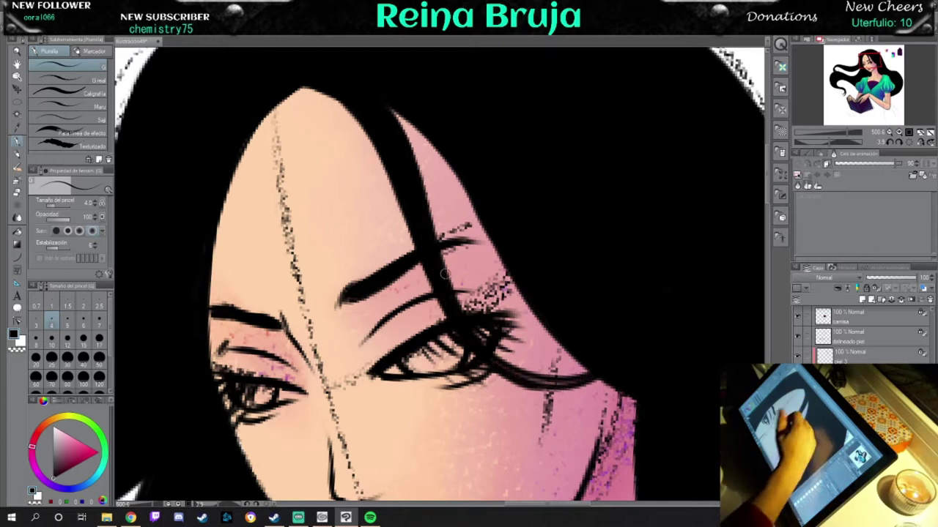
drag(483, 352, 590, 381)
mouse_move(491, 372)
mouse_down()
mouse_move(558, 397)
mouse_move(628, 405)
mouse_up()
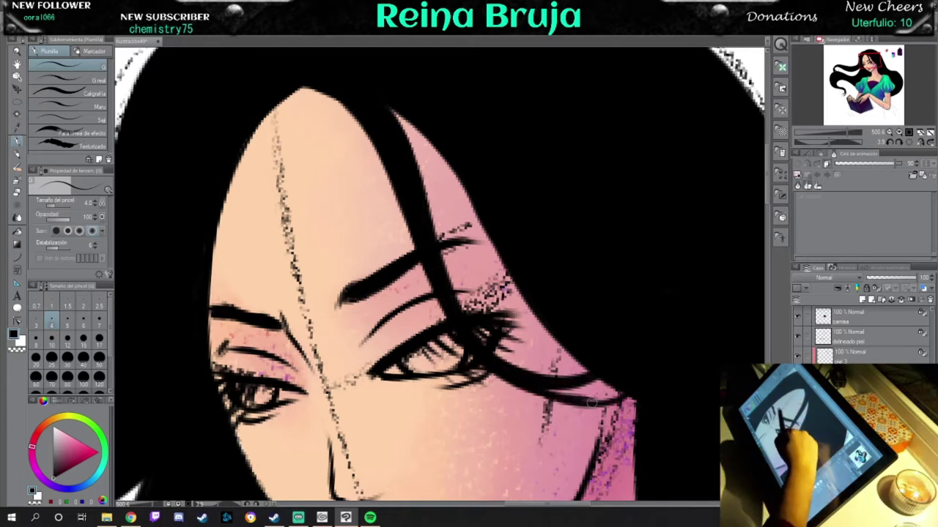
drag(574, 393, 624, 407)
- Enlarge the brush and widen the black hair mass beside the face, from the forehead down past the cheek
key(bracketright)
key(bracketright)
drag(380, 106, 476, 219)
drag(469, 213, 571, 377)
mouse_move(438, 147)
mouse_down()
mouse_move(522, 304)
mouse_move(636, 454)
mouse_up()
drag(591, 380, 636, 419)
- Reduce the brush to size 2.5 and refine the black hairline around the peak and far side of the forehead
key(bracketleft)
key(bracketleft)
key(bracketleft)
key(bracketleft)
drag(326, 88, 361, 123)
drag(273, 110, 241, 147)
drag(302, 88, 233, 177)
drag(283, 103, 221, 222)
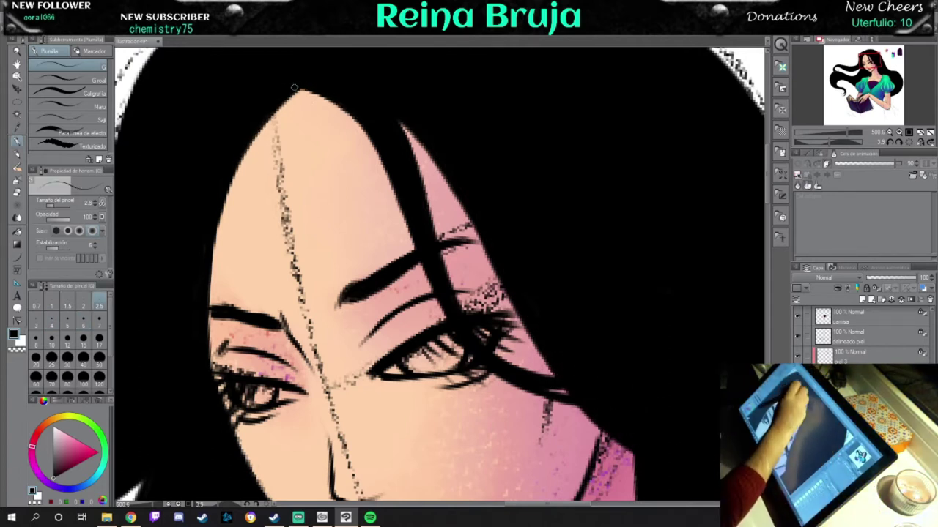
- Paint a curved black hair strand hanging beside the neck to the shoulder with the size 4 pen
drag(208, 426, 220, 117)
drag(293, 410, 325, 264)
drag(433, 136, 526, 306)
click(51, 320)
mouse_move(431, 102)
mouse_down()
mouse_move(425, 150)
mouse_move(526, 307)
mouse_move(421, 194)
mouse_up()
drag(432, 85, 546, 291)
key(ctrl+z)
mouse_move(413, 158)
mouse_down()
mouse_move(413, 260)
mouse_move(444, 306)
mouse_move(536, 276)
mouse_move(534, 309)
mouse_up()
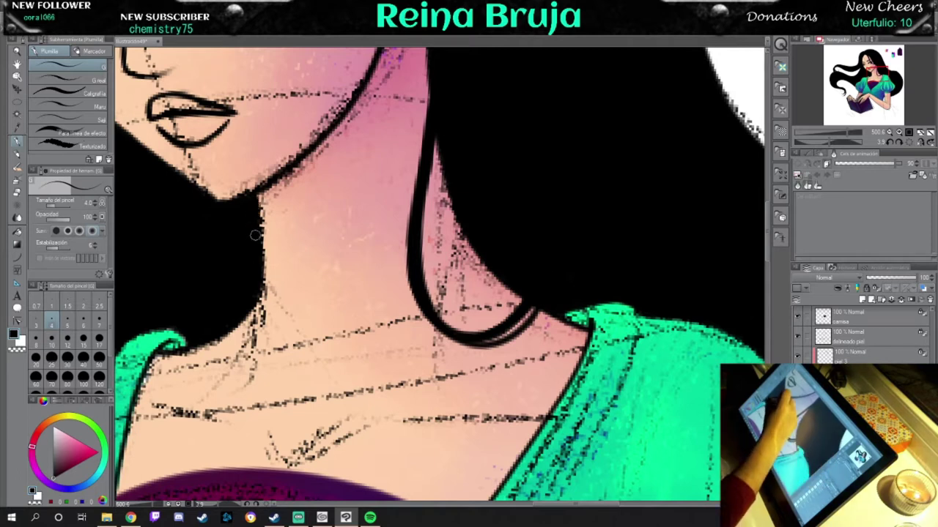
- Fill the remaining gaps in the black hair along the upper edge of the puffed sleeve above the book
drag(221, 330, 469, 180)
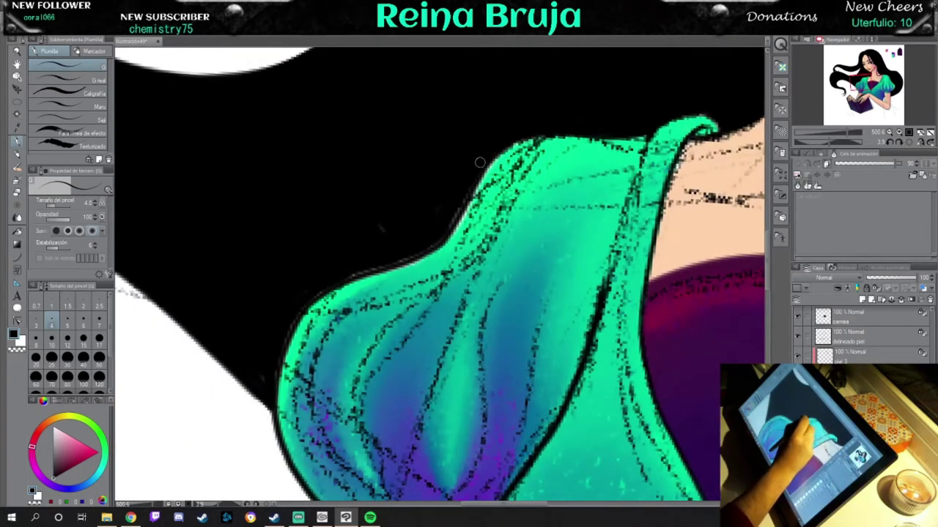
mouse_move(345, 267)
mouse_down()
mouse_move(437, 237)
mouse_move(296, 308)
mouse_up()
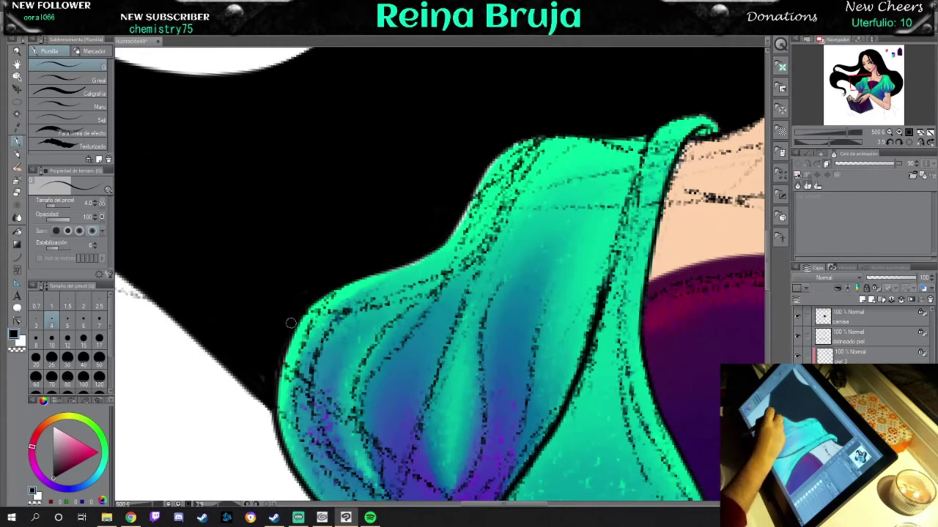
mouse_move(875, 104)
mouse_down()
mouse_move(885, 92)
mouse_move(862, 105)
mouse_up()
scroll(879, 329, up, 5)
scroll(879, 330, down, 3)
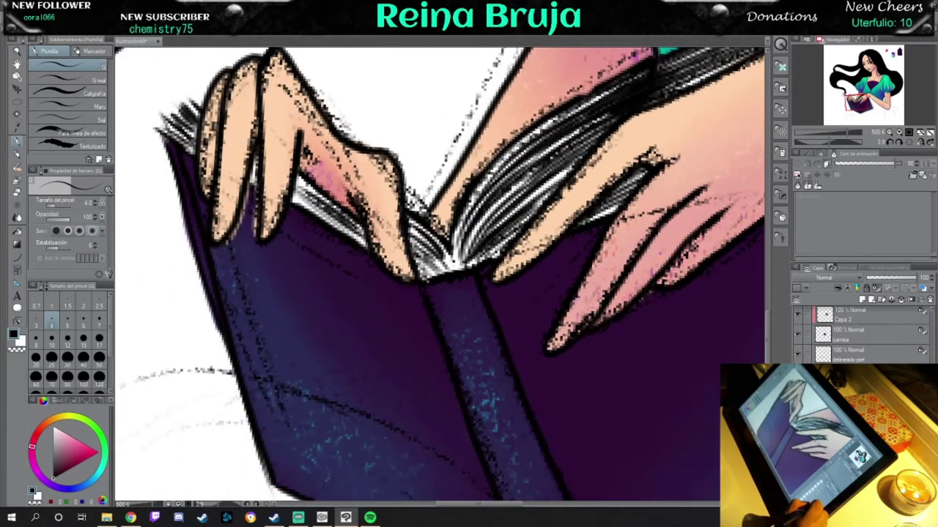
- Save the drawing as Ilustración49.clip in Clip Studio format, replacing the existing file
click(15, 28)
click(44, 109)
click(394, 247)
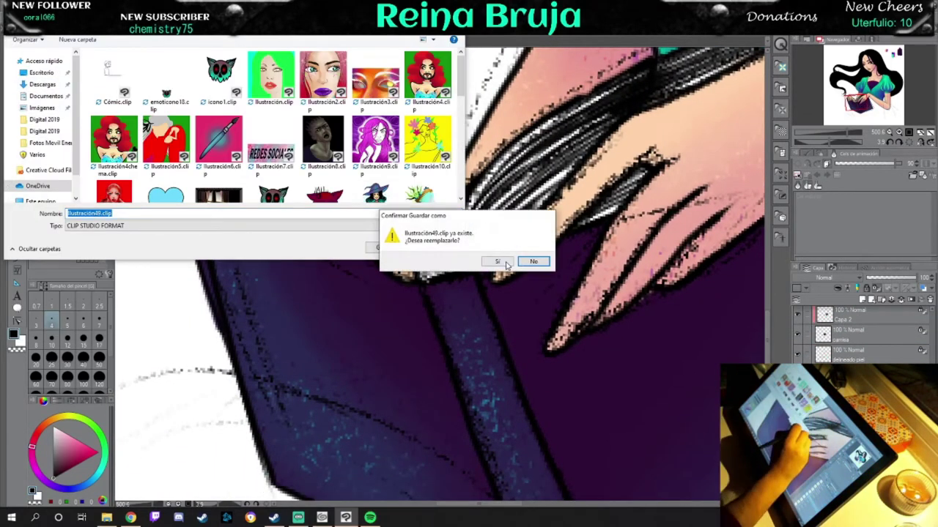
click(499, 260)
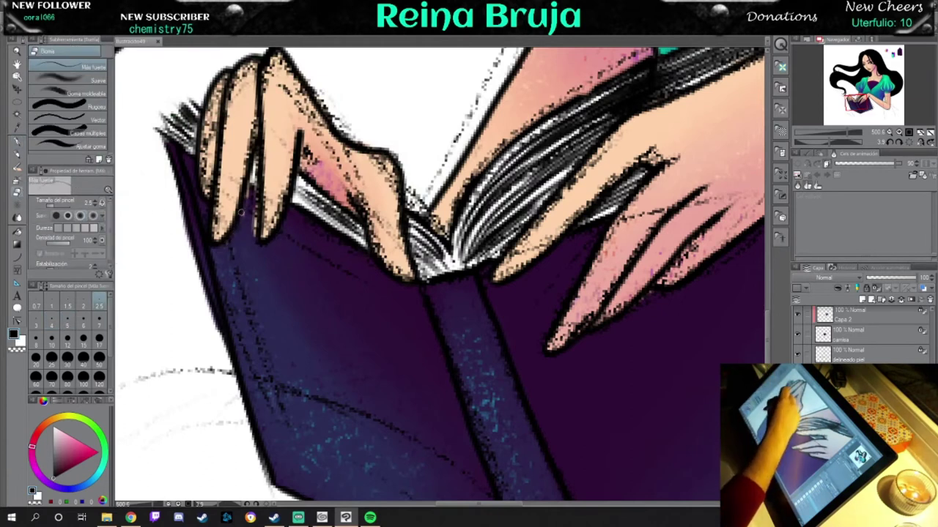
- Sample the skin tone and check the edges around the neckline, shoulder, sleeve cuff and forearm
drag(410, 147, 492, 298)
drag(439, 184, 469, 323)
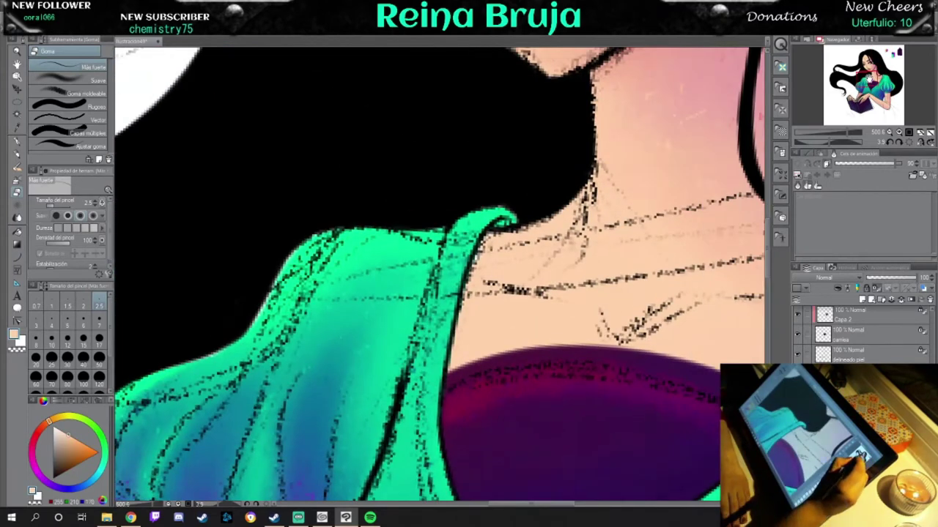
key(p)
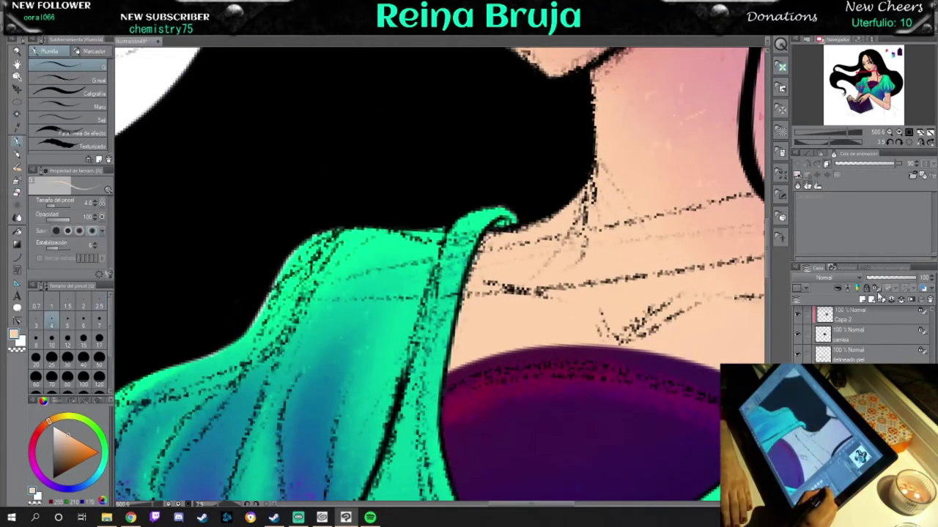
drag(455, 278, 557, 228)
drag(455, 256, 403, 322)
key(e)
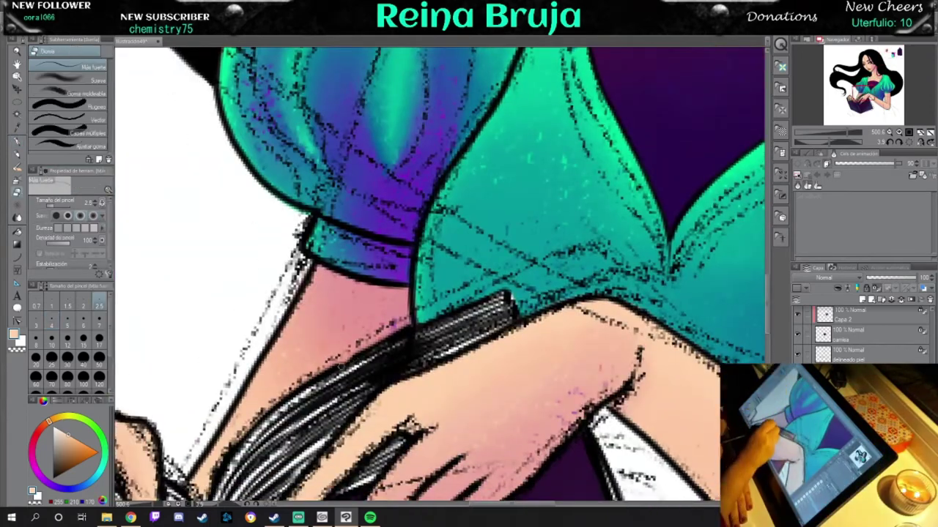
mouse_move(439, 219)
mouse_down()
mouse_move(512, 330)
mouse_move(439, 183)
mouse_move(455, 278)
mouse_move(439, 249)
mouse_up()
- Touch up the puffed sleeve's outer edge in bright green on the layer below tp sombra 1, using the size 4 pen
key(p)
click(850, 359)
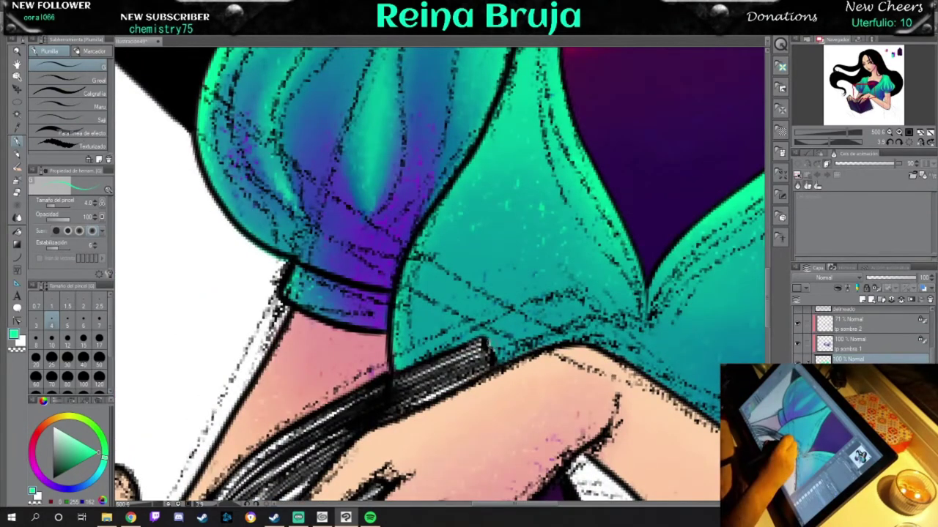
drag(580, 244, 645, 498)
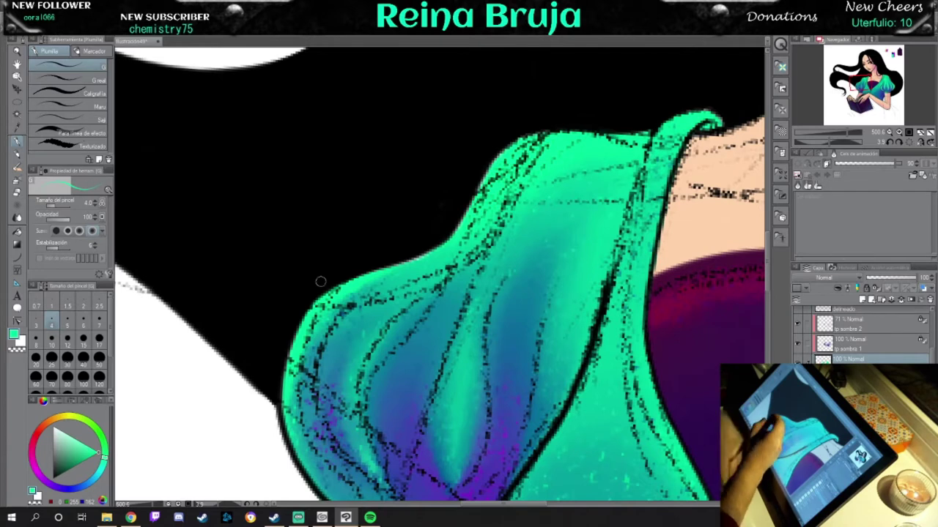
drag(469, 264, 467, 325)
drag(469, 263, 425, 227)
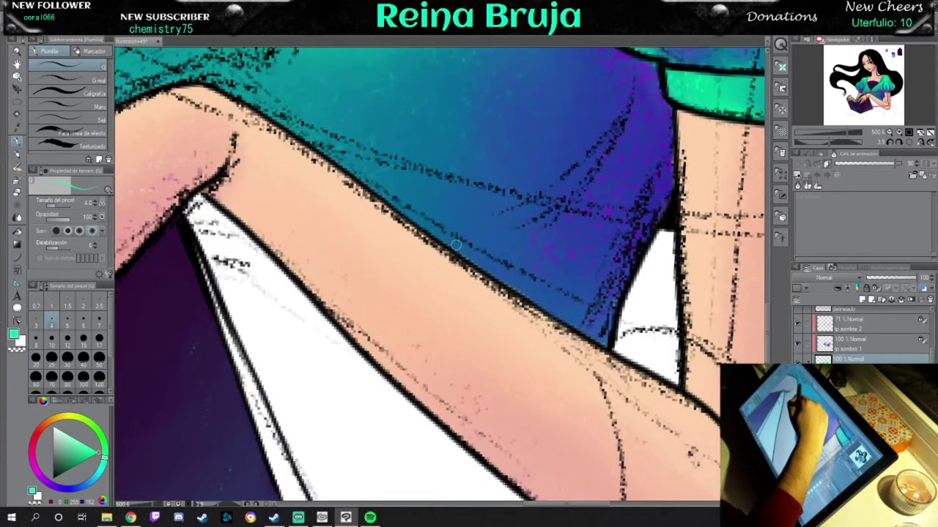
mouse_move(602, 342)
mouse_down()
mouse_move(512, 307)
mouse_move(421, 227)
mouse_move(432, 453)
mouse_move(432, 402)
mouse_up()
scroll(865, 334, up, 3)
drag(440, 256, 505, 395)
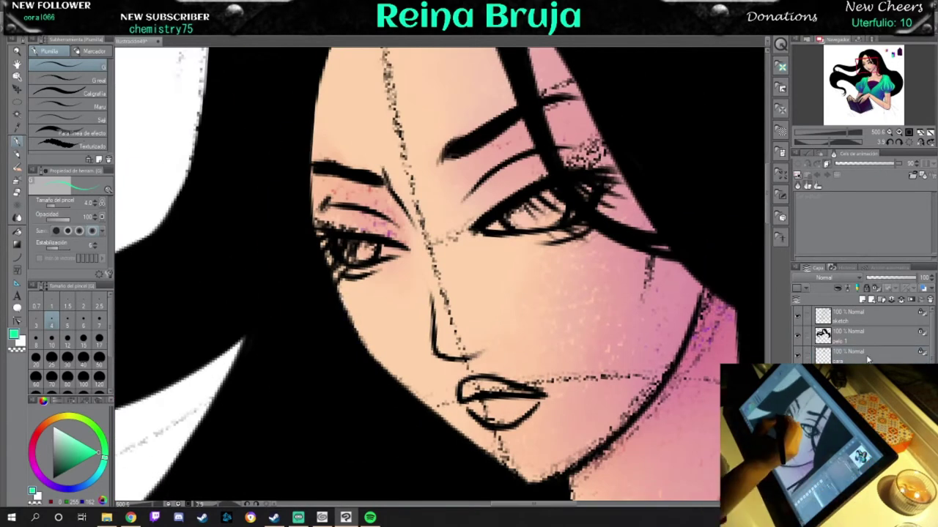
key(b)
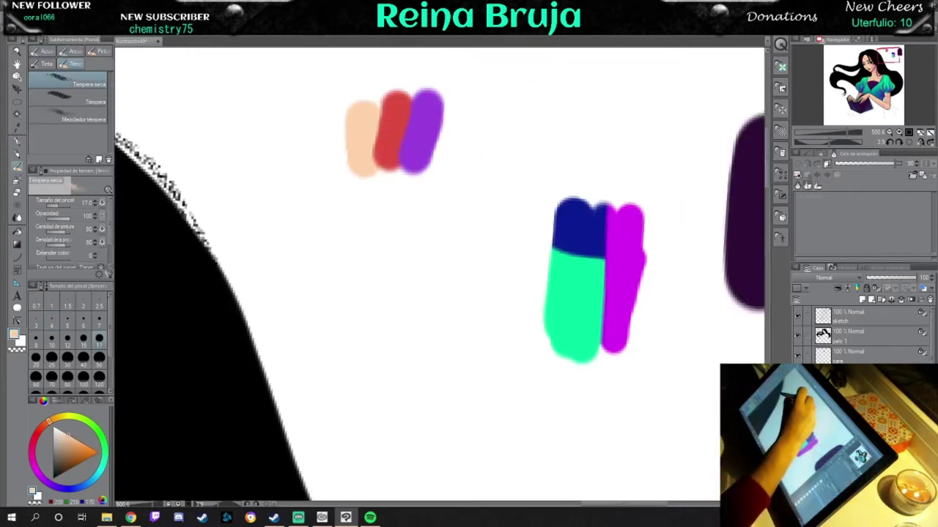
alt+click(396, 132)
click(83, 339)
drag(287, 253, 350, 258)
drag(564, 185, 477, 220)
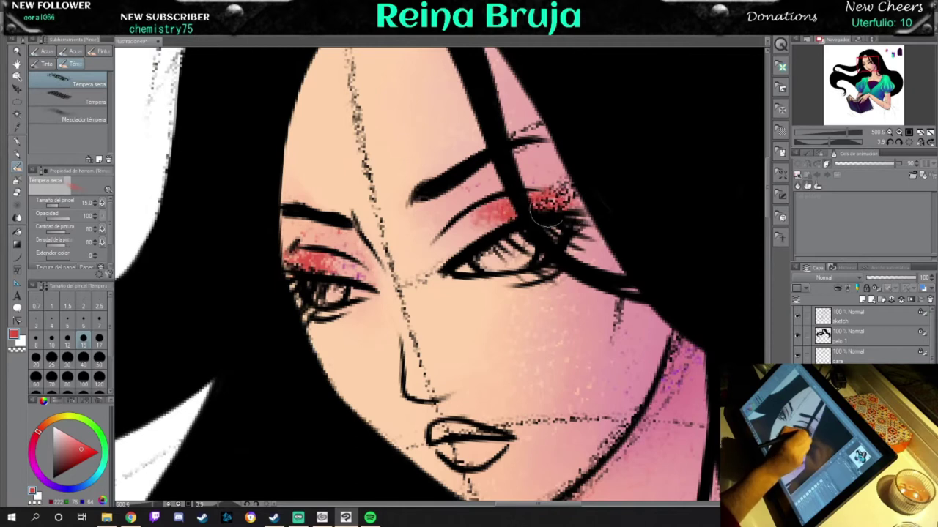
drag(561, 205, 531, 223)
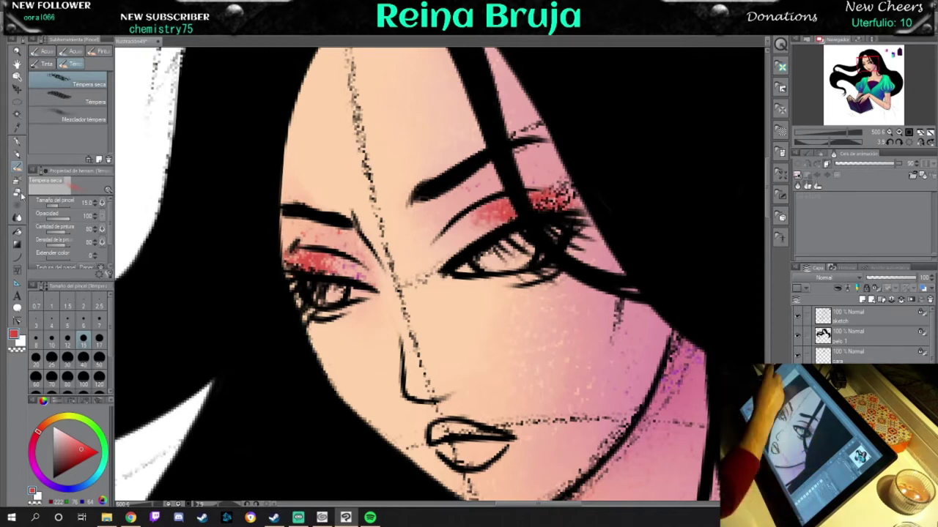
click(16, 141)
key(ctrl+z)
key(ctrl+z)
key(ctrl+z)
key(ctrl+z)
- Fill both eyes with white using the pen, at size 5 for the main areas and 2.5 for fine corners
click(83, 320)
click(317, 293)
click(330, 293)
click(66, 321)
click(357, 293)
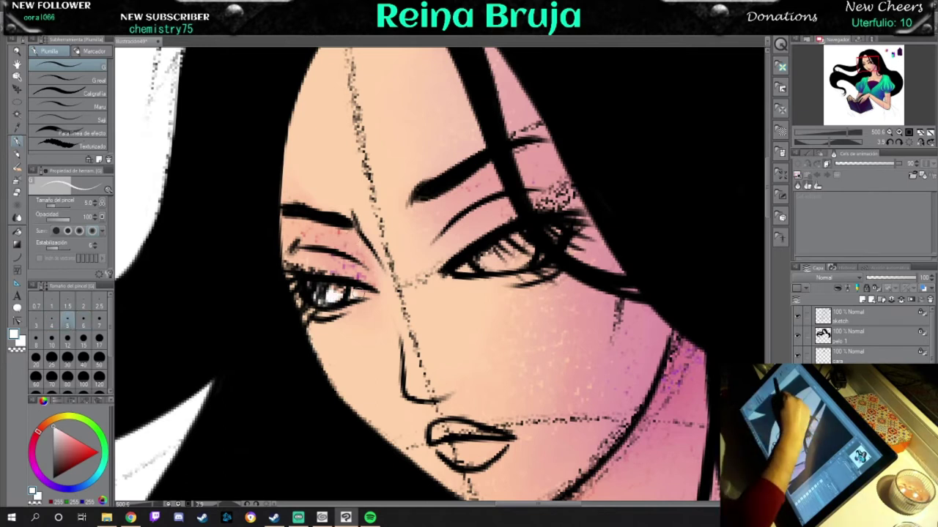
mouse_move(462, 268)
mouse_down()
mouse_move(522, 236)
mouse_move(544, 249)
mouse_move(540, 238)
mouse_up()
click(99, 306)
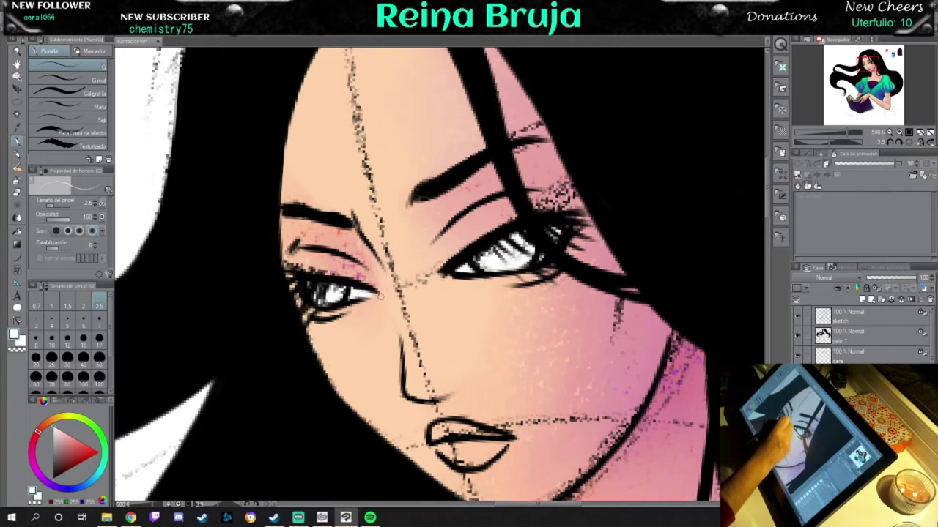
- Fill the upper and lower lips with white, using pen sizes 2.5 and 5
drag(440, 330, 483, 143)
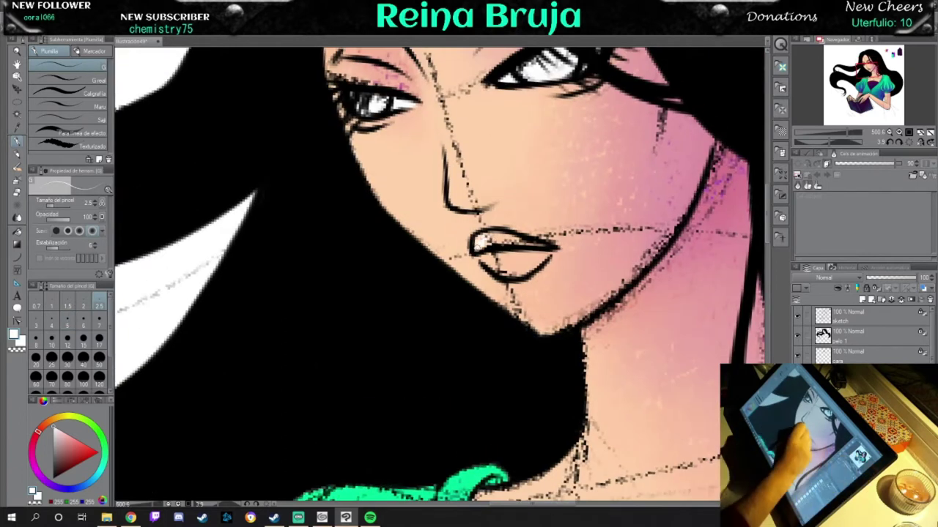
mouse_move(482, 240)
mouse_down()
mouse_move(546, 244)
mouse_move(499, 263)
mouse_move(514, 272)
mouse_move(546, 253)
mouse_up()
click(68, 320)
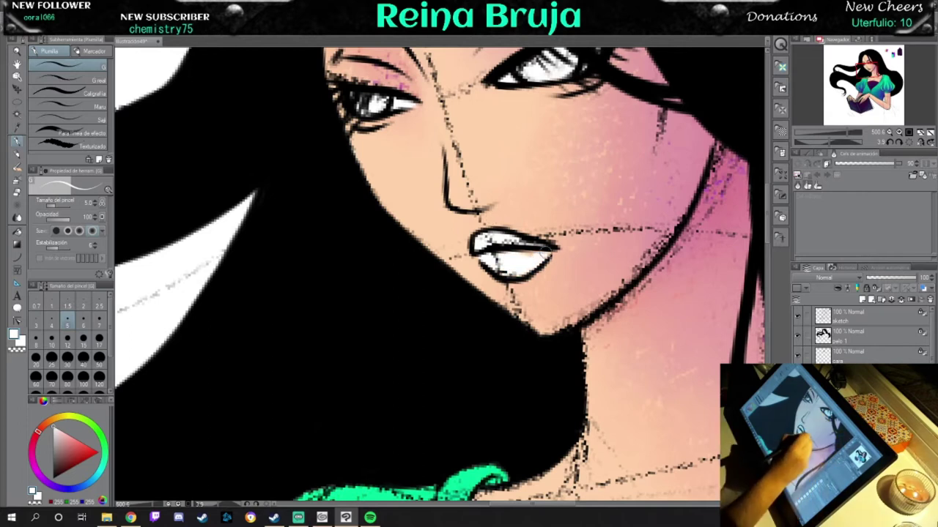
drag(859, 133, 833, 132)
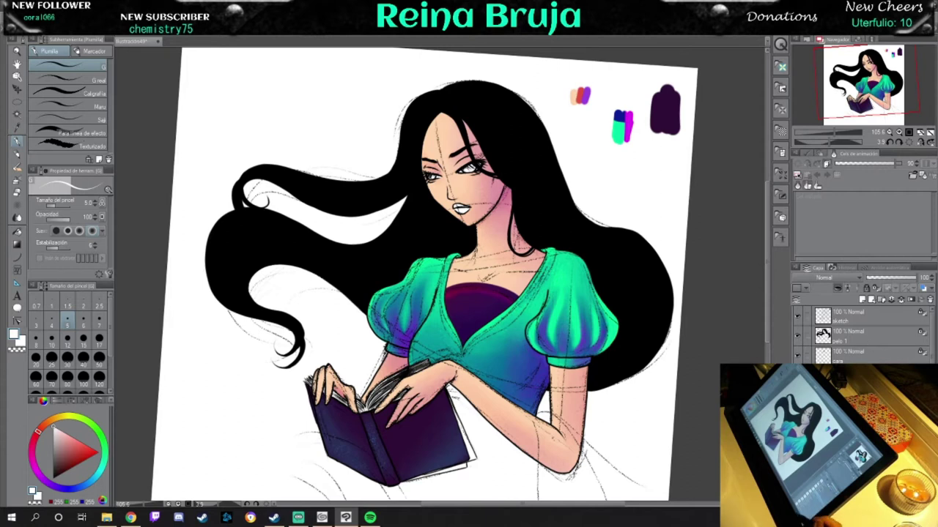
scroll(454, 159, up, 6)
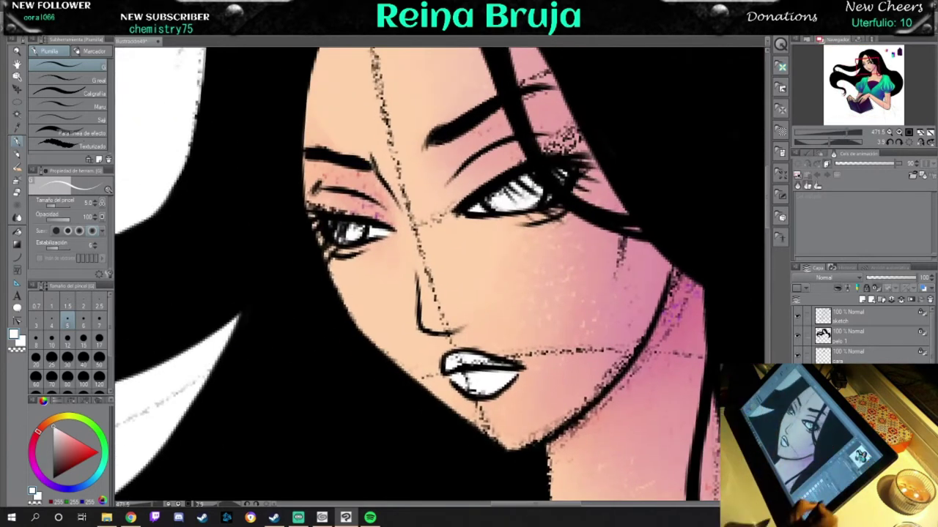
- Paint both irises bright pinkish violet with the size 5 pen, leaving the eye corners white
click(17, 126)
click(18, 141)
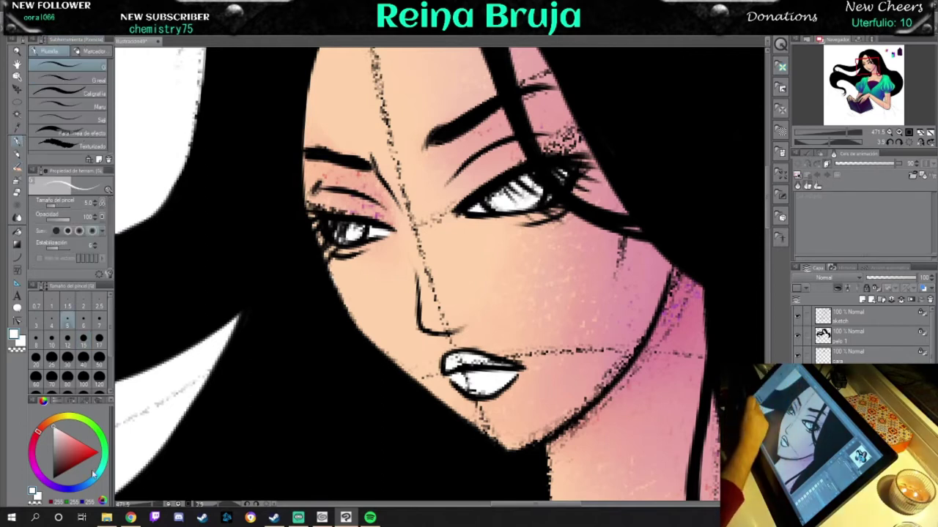
click(98, 434)
drag(342, 233, 363, 231)
drag(489, 207, 540, 183)
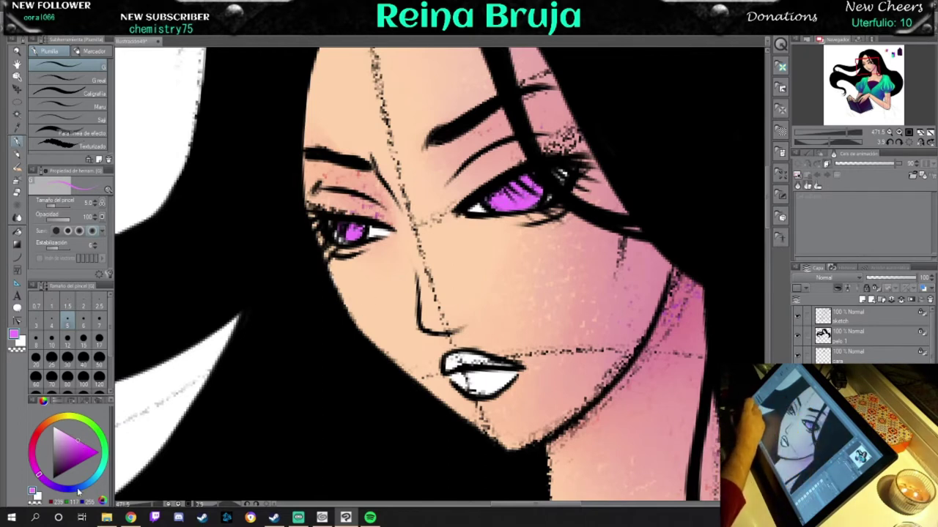
- Colour the upper and lower lips with the same pinkish violet as the irises
scroll(440, 279, down, 5)
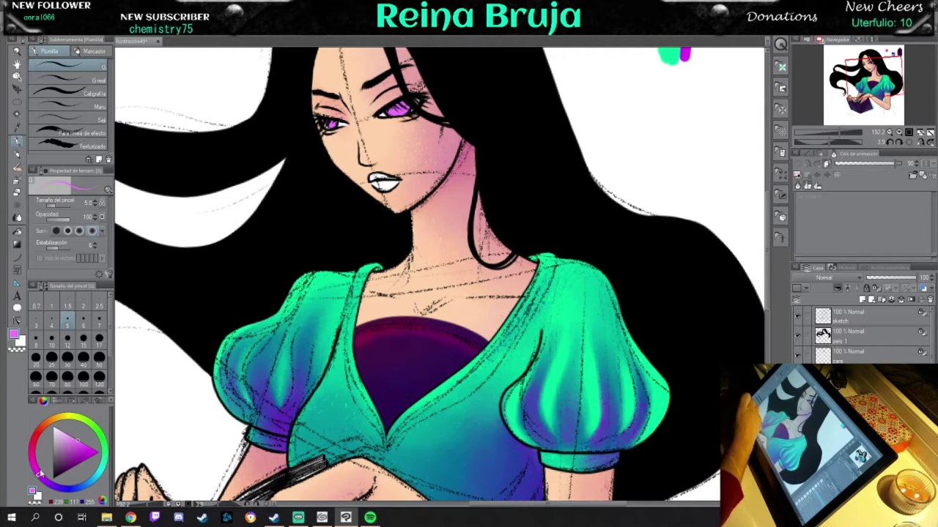
scroll(440, 279, up, 8)
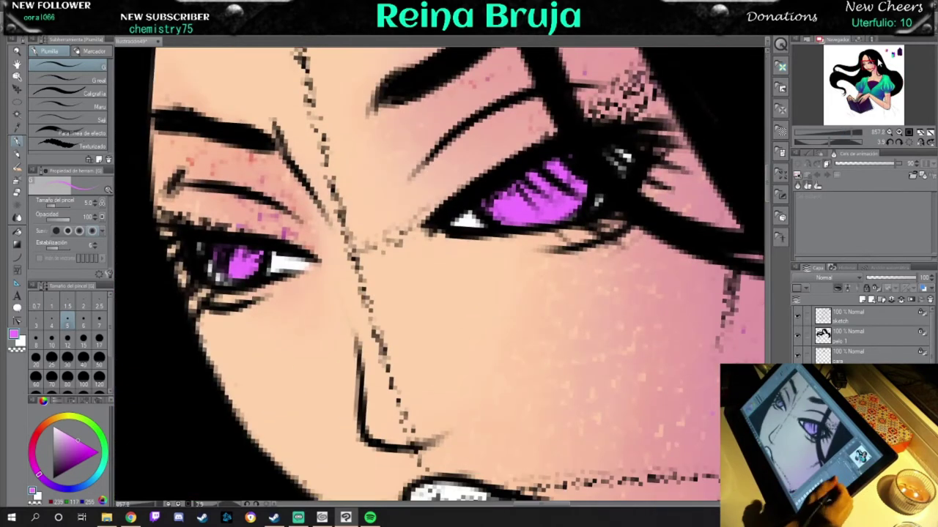
scroll(439, 279, down, 3)
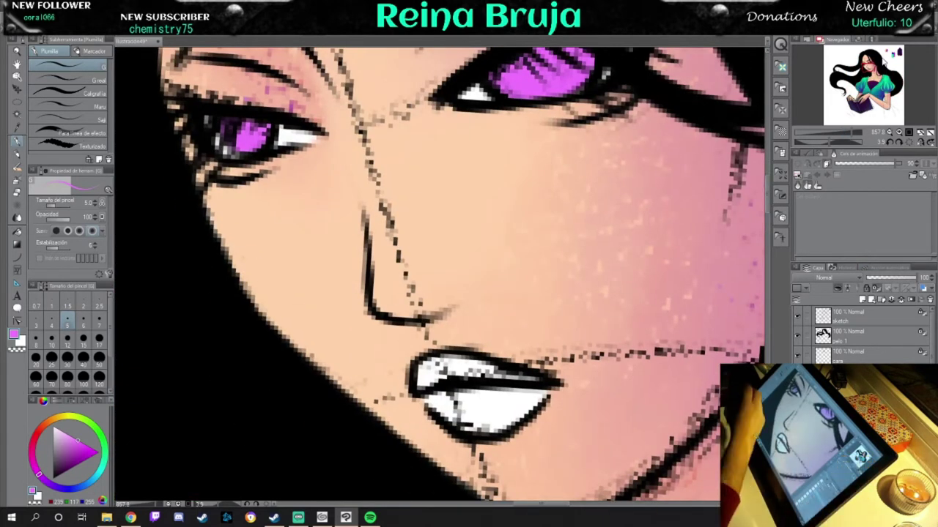
mouse_move(429, 370)
mouse_down()
mouse_move(468, 364)
mouse_move(518, 377)
mouse_move(443, 410)
mouse_move(522, 389)
mouse_up()
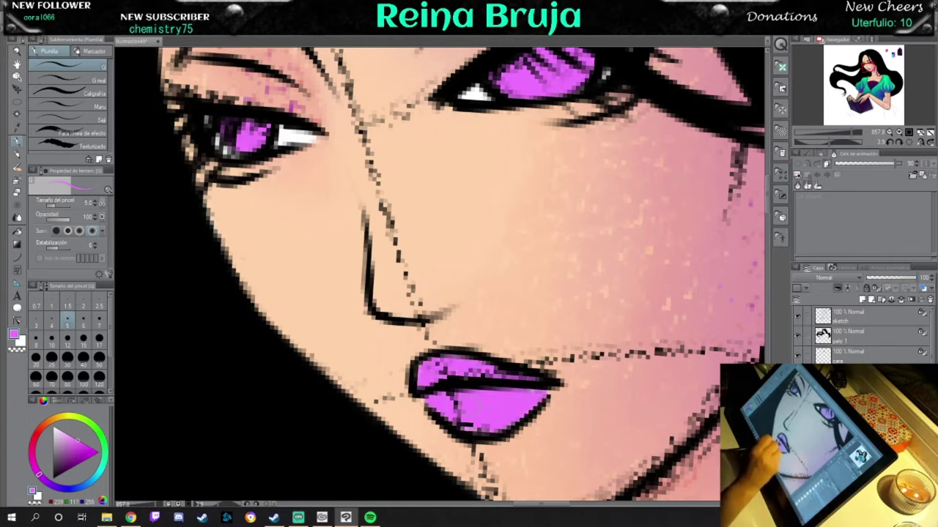
- Choose a deeper magenta and repaint the lips and both irises with it
click(80, 447)
drag(429, 359, 513, 432)
scroll(440, 220, up, 3)
drag(462, 220, 513, 242)
scroll(509, 246, down, 3)
drag(513, 194, 546, 234)
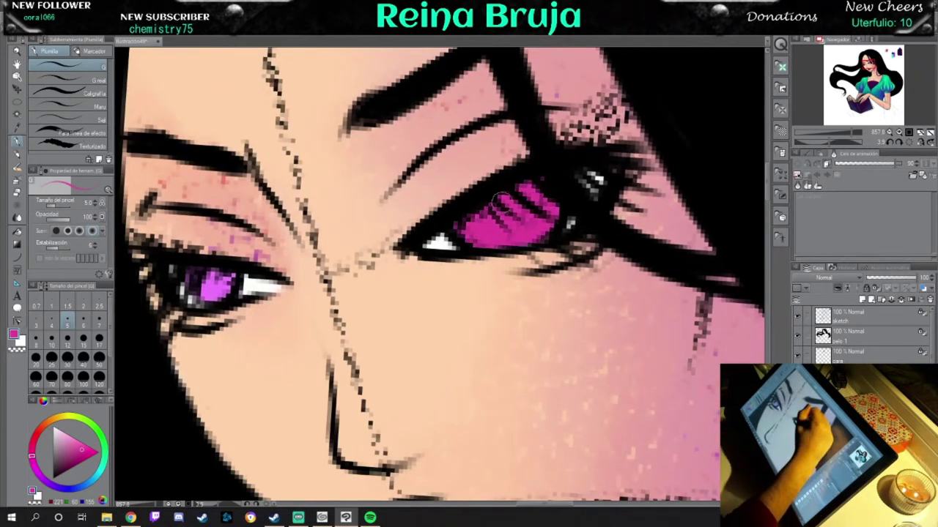
drag(183, 271, 227, 293)
- Add a short magenta swatch beside the skin, red and purple palette samples on the sketch layer
drag(548, 163, 851, 258)
click(849, 315)
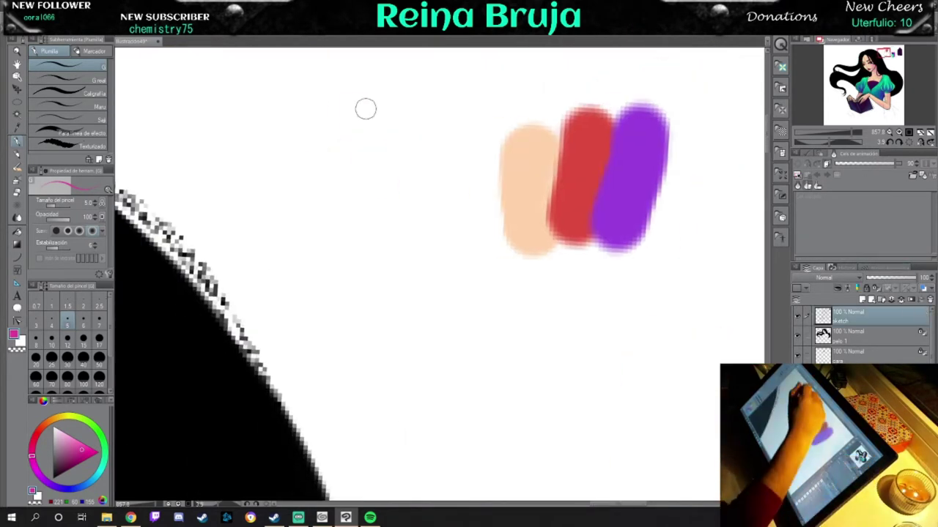
drag(331, 101, 381, 193)
scroll(440, 263, down, 3)
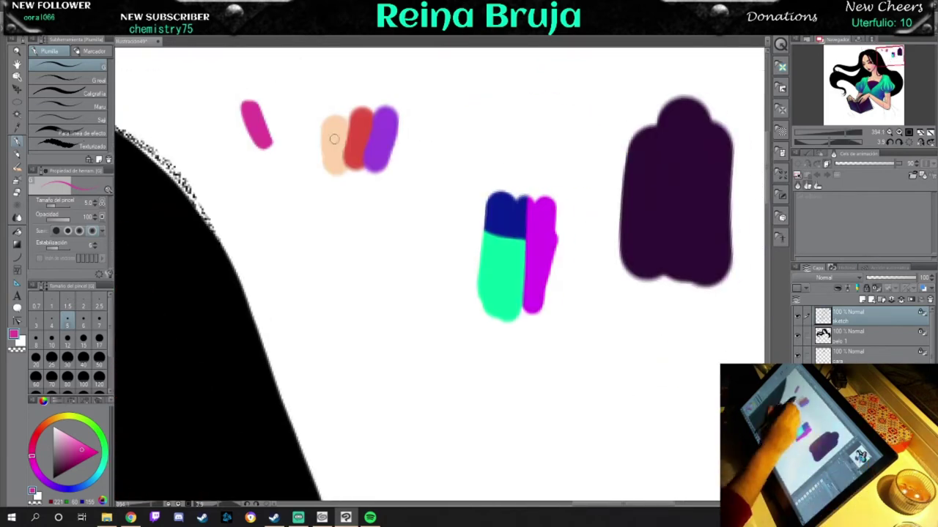
- Sample the bright magenta-purple from the palette swatches on the canvas for painting the eyes
alt+click(334, 139)
alt+click(382, 132)
alt+click(359, 133)
alt+click(379, 111)
alt+click(506, 205)
alt+click(543, 220)
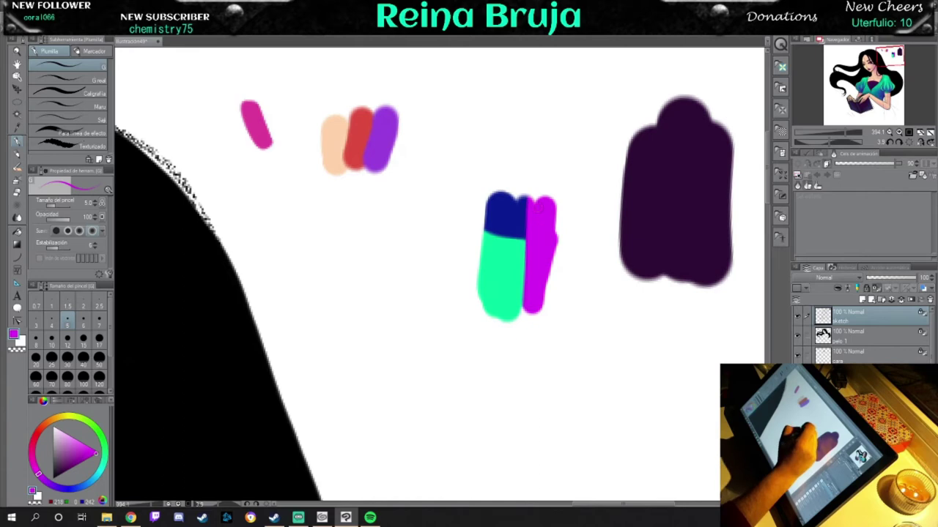
scroll(440, 264, up, 3)
scroll(440, 264, down, 3)
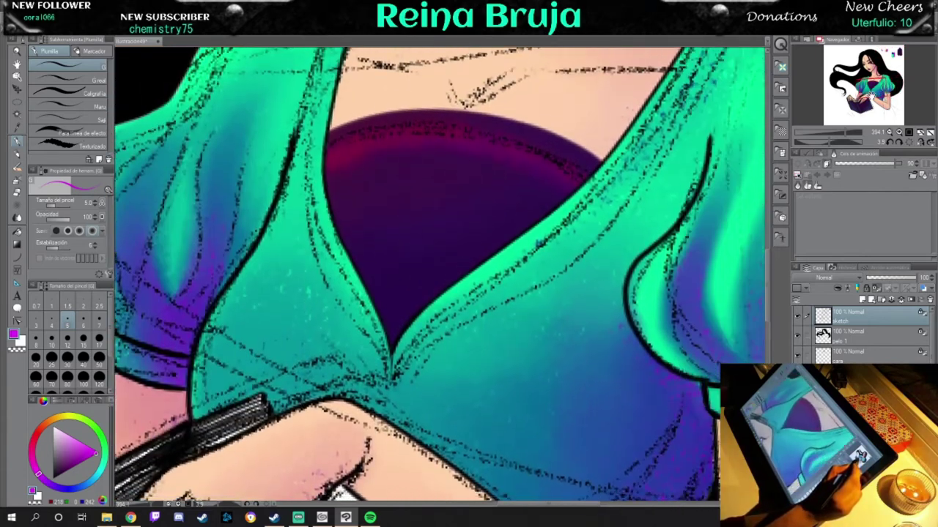
scroll(440, 220, up, 3)
scroll(440, 264, up, 3)
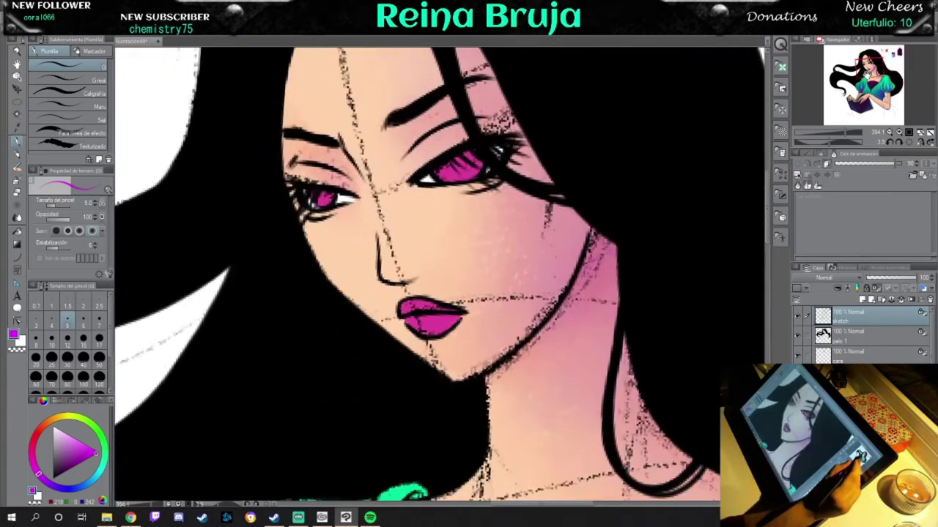
click(850, 136)
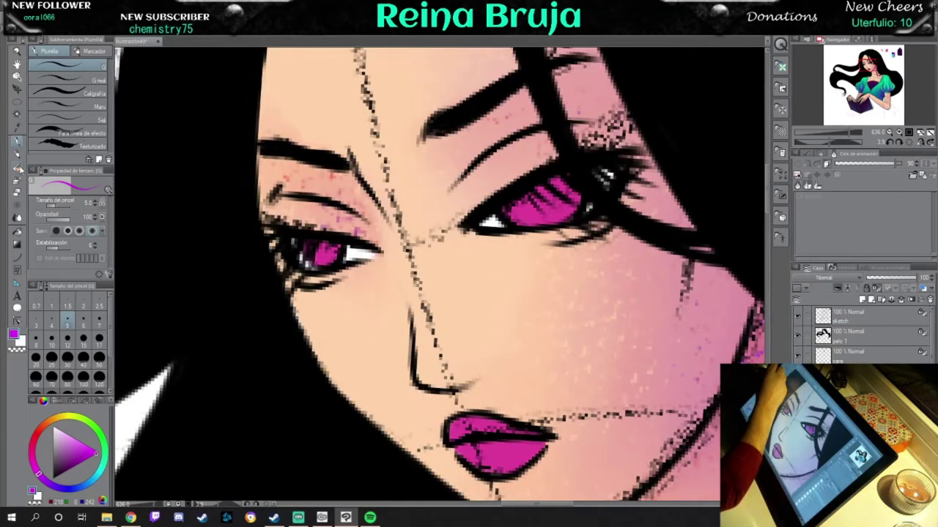
- Shade the upper part of both irises violet with the size 10 dry tempera brush and blend it with the tempera blender
click(16, 167)
click(50, 485)
click(52, 338)
mouse_move(506, 211)
mouse_down()
mouse_move(579, 176)
mouse_move(594, 194)
mouse_up()
click(69, 119)
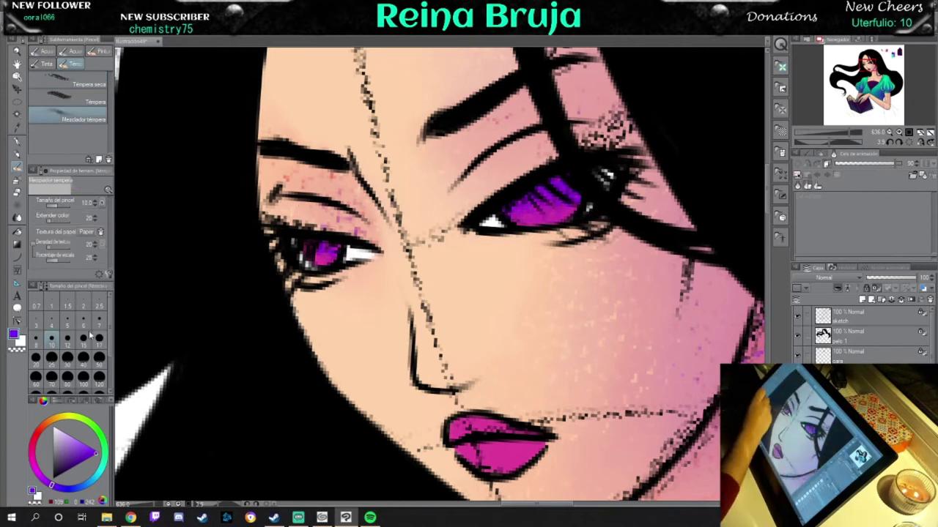
- Deepen the tops of both irises with blue using dry tempera at sizes 10 and 2.5, blending the blue into the violet
click(74, 84)
click(66, 489)
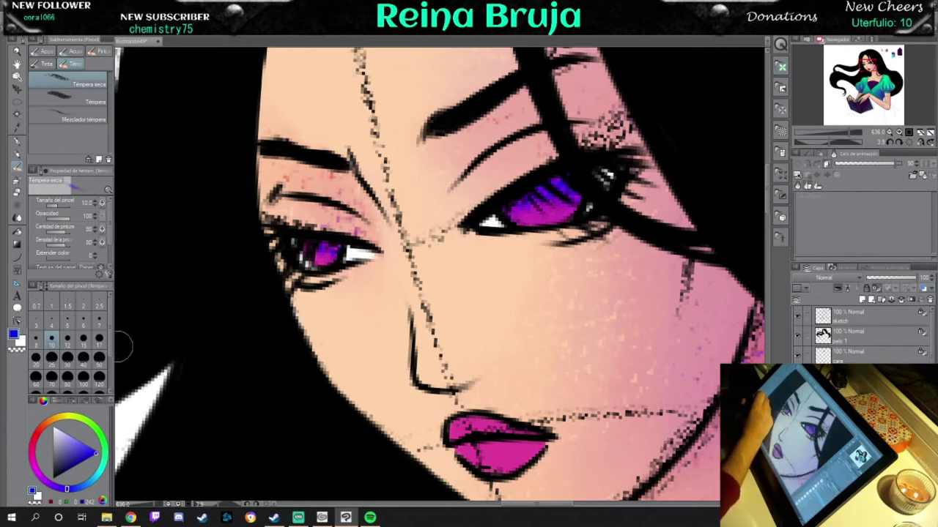
click(70, 119)
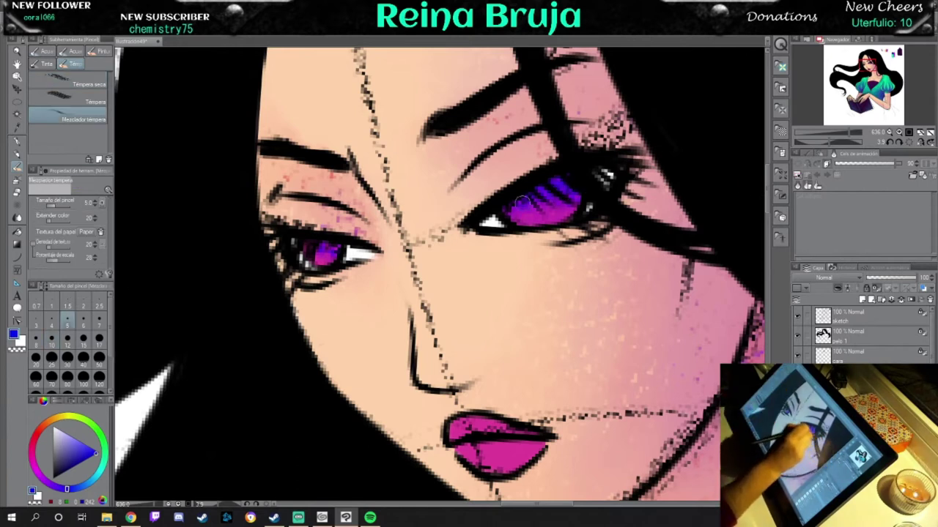
click(74, 84)
click(99, 306)
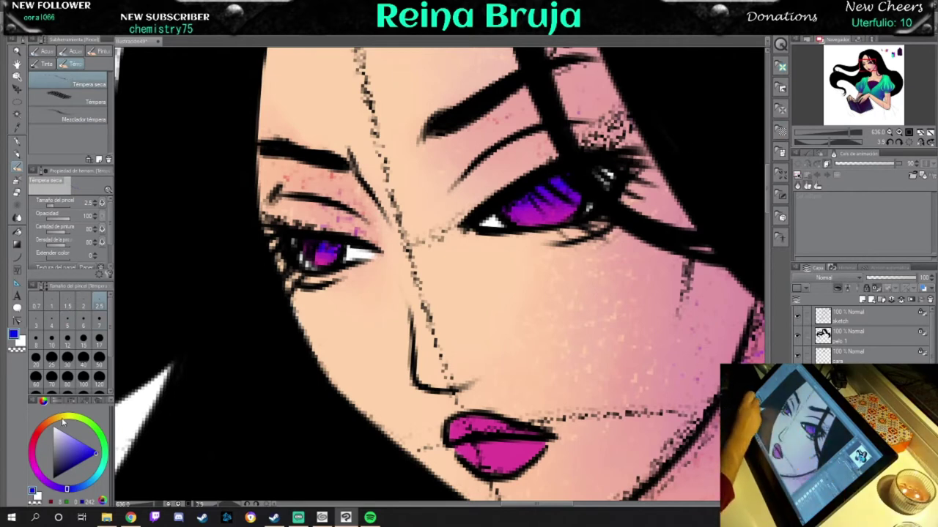
click(69, 118)
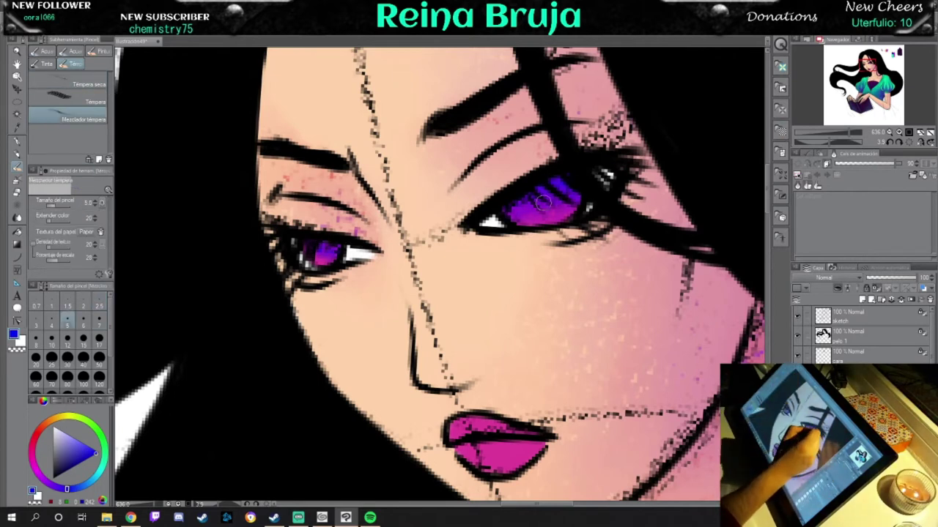
- Add small light cyan highlights along the lower part of both irises with dry tempera at sizes 1.5 and 2
click(101, 481)
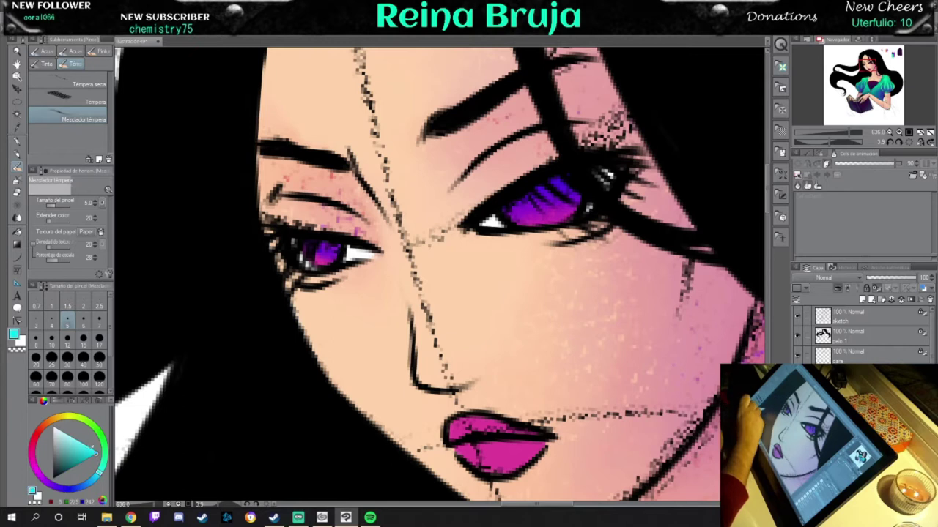
click(74, 83)
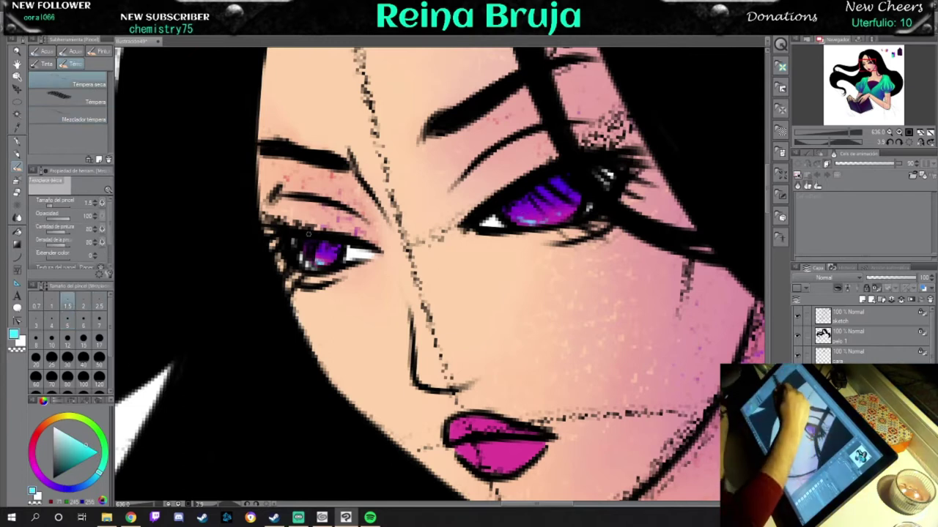
click(83, 305)
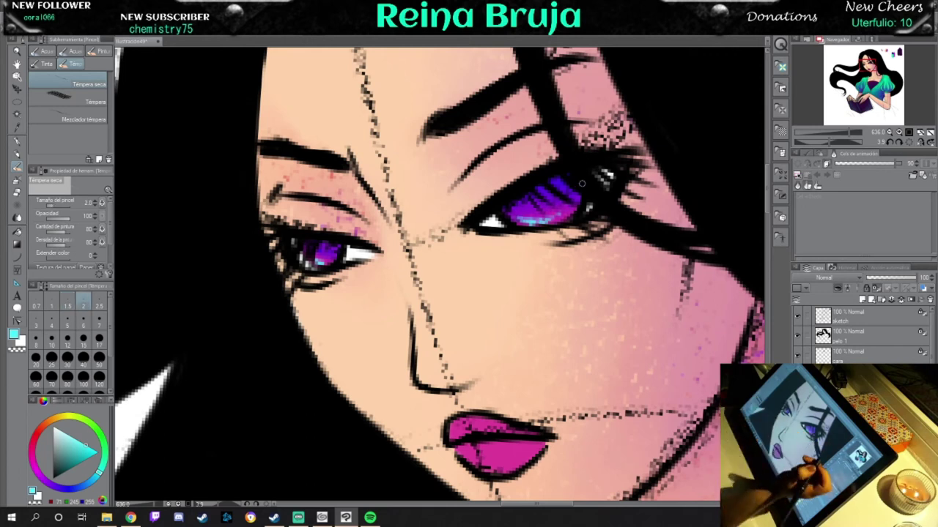
- Paint bluish violet over the magenta lips with size 5 dry tempera and blend it using the size 6 tempera blender
drag(432, 192, 432, 62)
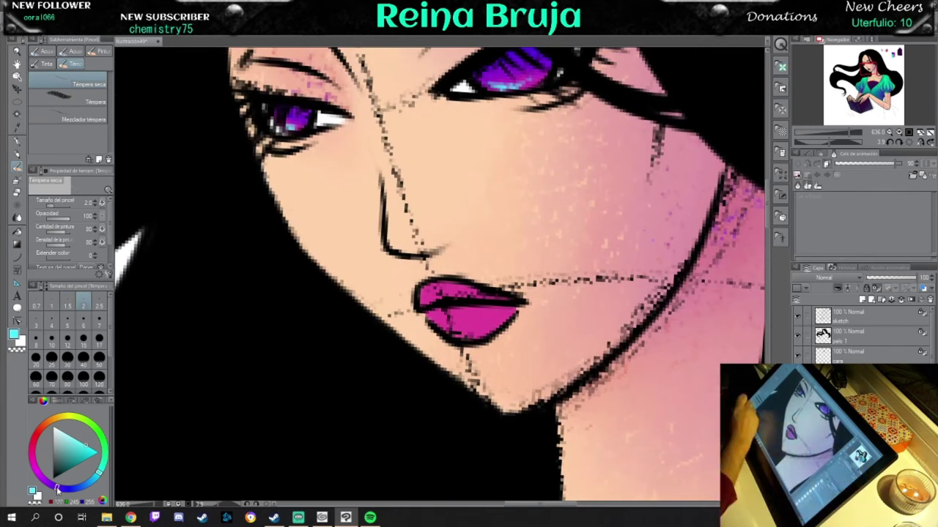
click(67, 320)
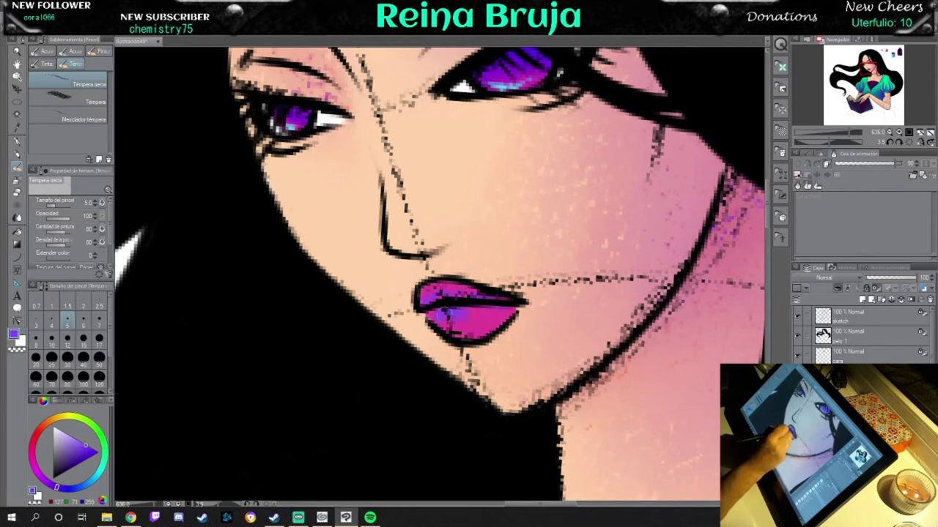
click(82, 119)
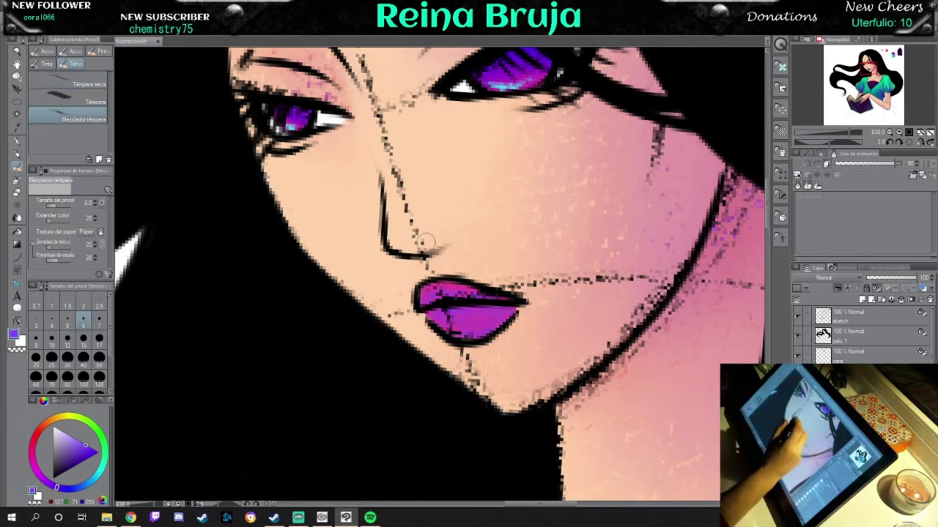
- Shade the upper and lower lips with a darker blue-violet in dry tempera, blending between strokes into a deep purple
click(82, 84)
click(82, 456)
mouse_move(436, 312)
mouse_down()
mouse_move(505, 311)
mouse_move(432, 312)
mouse_up()
click(82, 118)
click(82, 85)
click(82, 119)
click(83, 84)
mouse_move(501, 296)
mouse_down()
mouse_move(464, 300)
mouse_move(499, 316)
mouse_move(516, 311)
mouse_move(491, 300)
mouse_up()
click(82, 119)
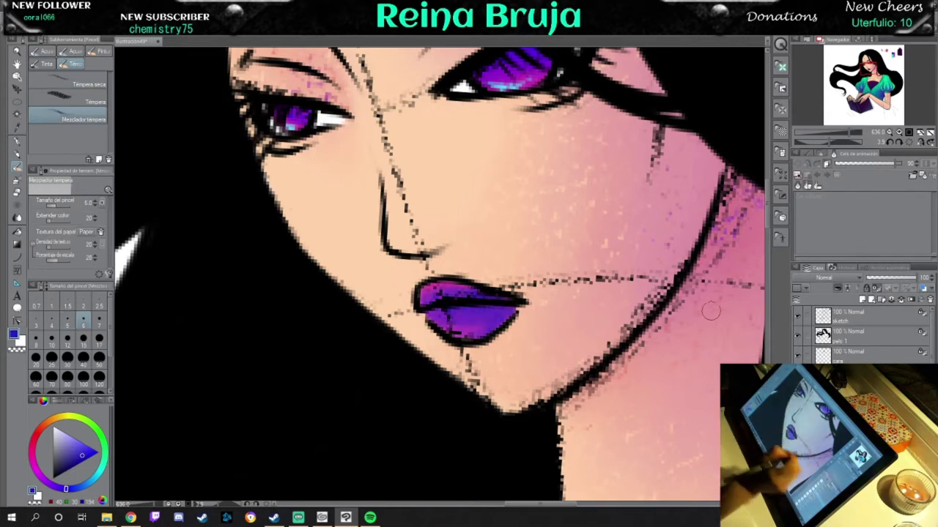
- Add turquoise highlights to the upper and lower lips with size 4 dry tempera
click(82, 84)
click(38, 475)
click(51, 320)
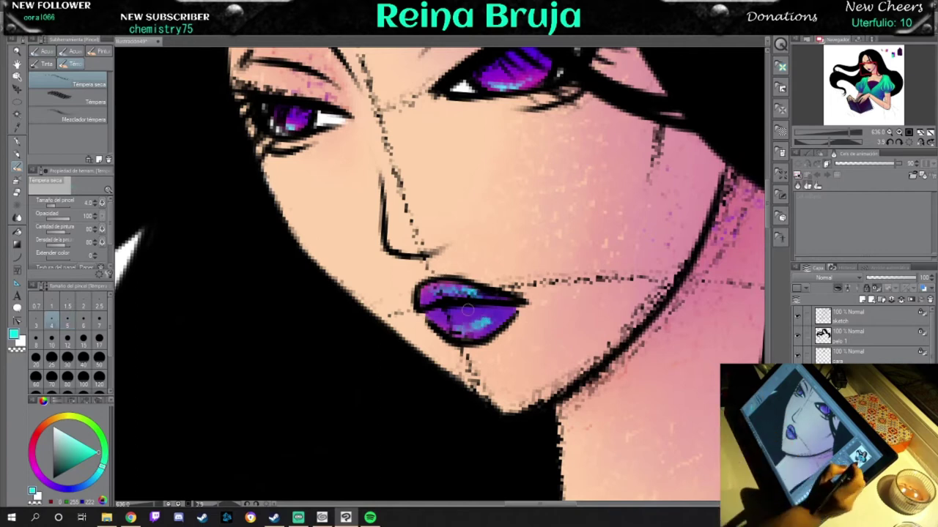
- Sample the red palette swatch and brush it at size 6 over both eyelids, the near cheek and under the nose
scroll(466, 309, down, 3)
scroll(467, 309, down, 2)
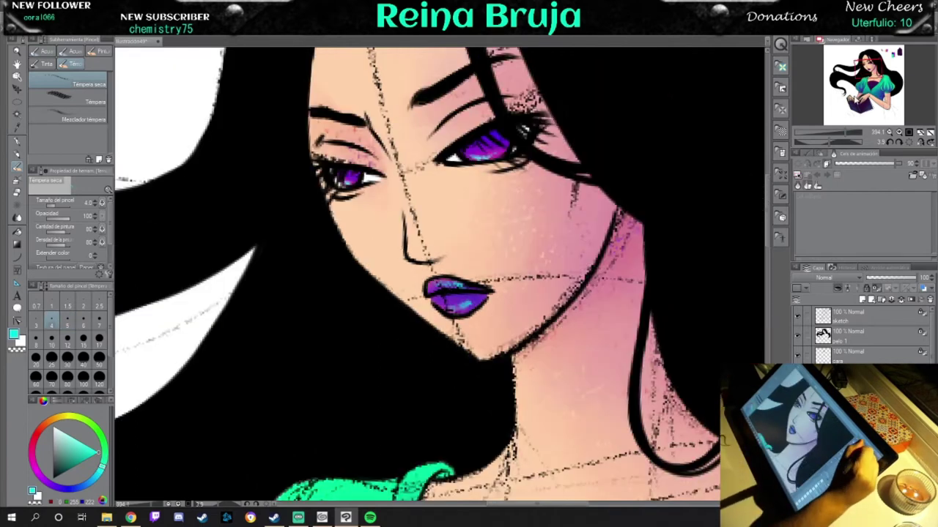
scroll(932, 360, down, 3)
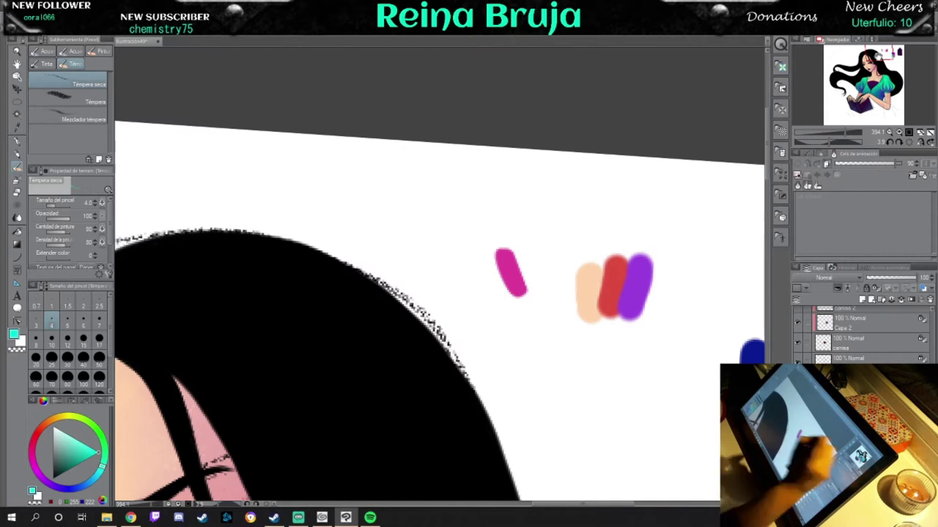
alt+click(611, 287)
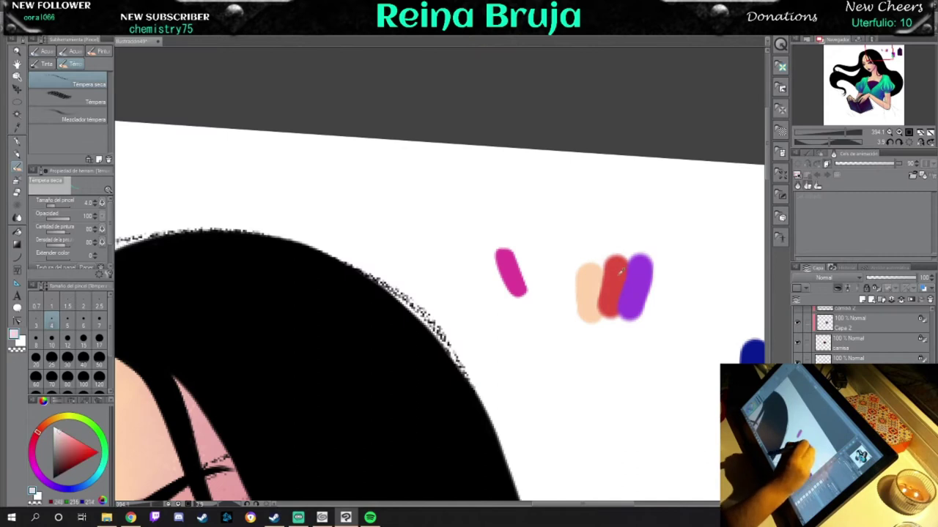
scroll(440, 278, up, 2)
click(83, 322)
mouse_move(584, 178)
mouse_down()
mouse_move(659, 161)
mouse_move(513, 208)
mouse_move(659, 147)
mouse_move(623, 110)
mouse_move(740, 148)
mouse_move(688, 220)
mouse_move(711, 308)
mouse_move(410, 256)
mouse_move(388, 213)
mouse_move(483, 410)
mouse_move(381, 293)
mouse_up()
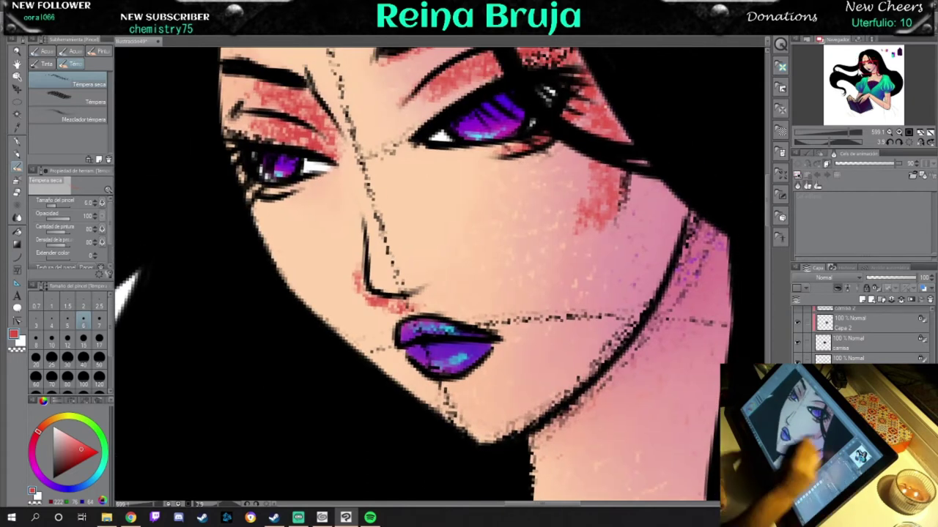
- Blend the red on the eyelids, cheek and nose into the skin with the tempera blender at size 15
drag(833, 134, 817, 134)
click(73, 119)
click(83, 338)
drag(425, 172, 513, 117)
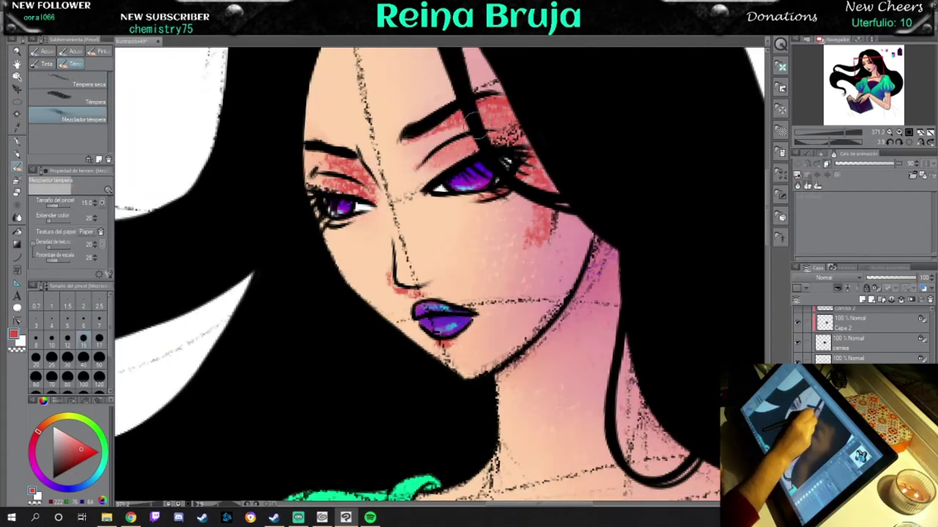
drag(411, 146, 520, 103)
drag(522, 171, 546, 220)
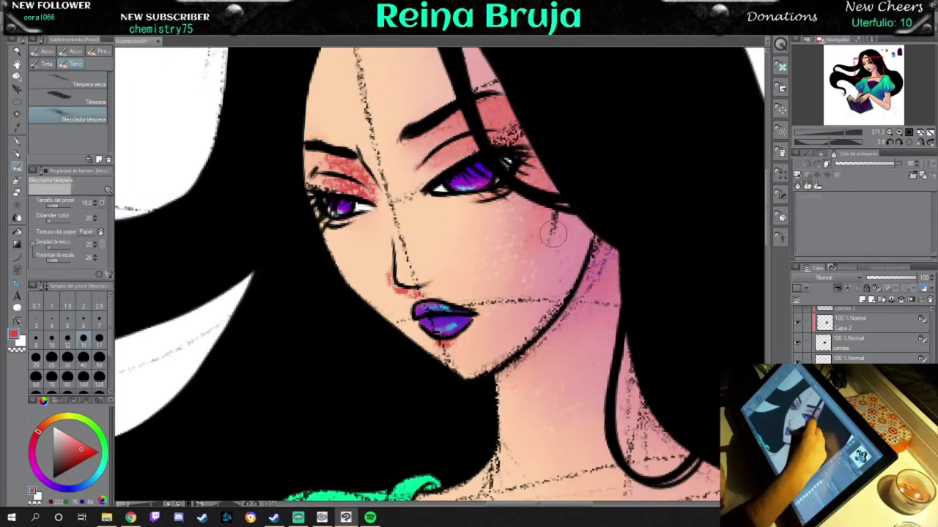
drag(323, 157, 363, 176)
drag(386, 246, 387, 268)
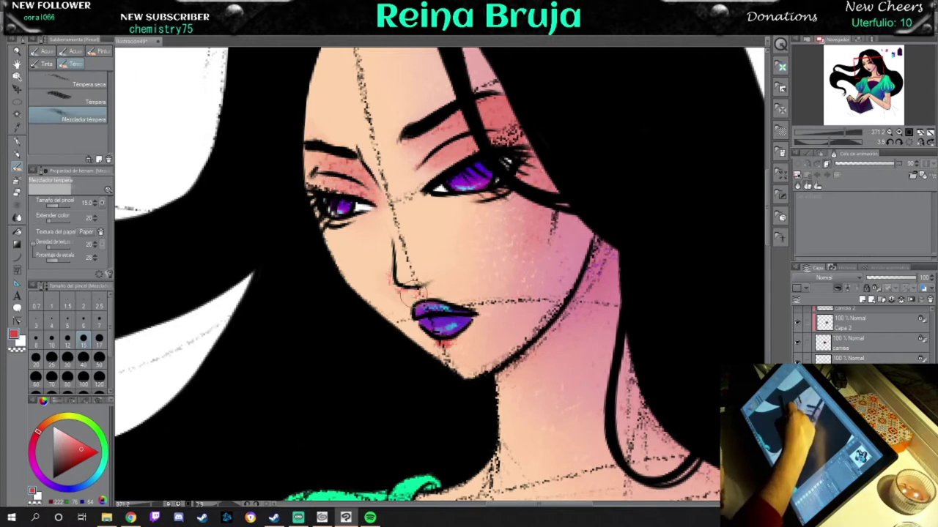
- Add more red with size 6 dry tempera around both eyes and along the hairline of the forehead
click(74, 83)
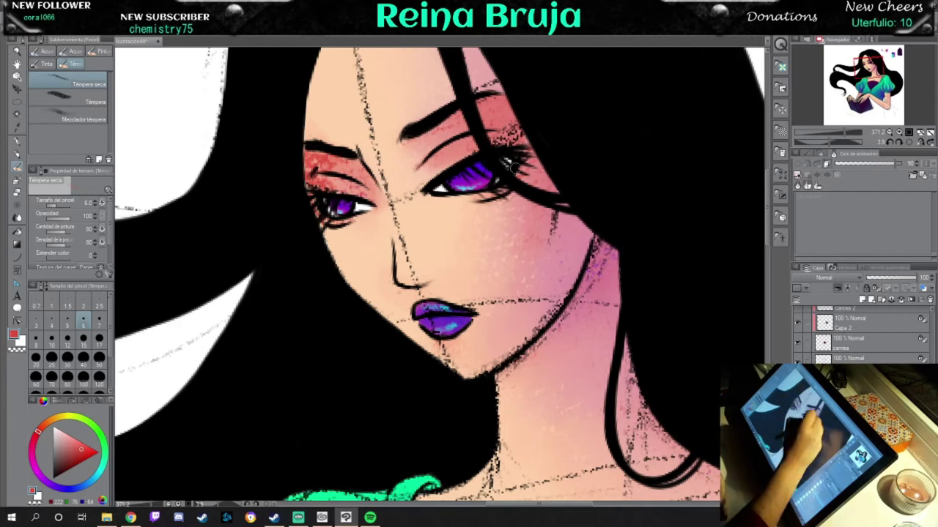
drag(407, 156, 436, 243)
drag(501, 124, 506, 183)
drag(439, 81, 508, 248)
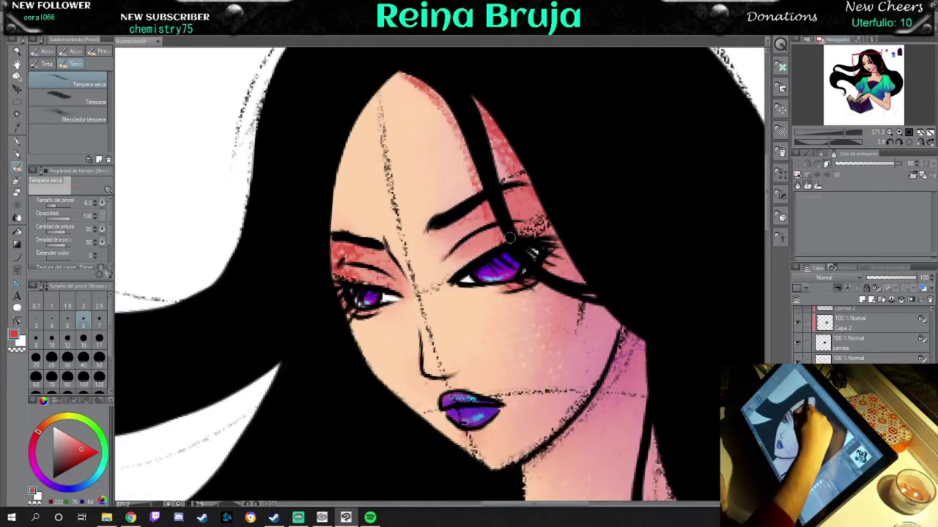
- Blend the new red along the forehead, far eyelid, face edge and nose with the size 15 tempera blender
click(69, 119)
mouse_move(411, 73)
mouse_down()
mouse_move(453, 125)
mouse_move(494, 220)
mouse_move(472, 171)
mouse_move(513, 176)
mouse_up()
drag(341, 249, 370, 367)
mouse_move(340, 297)
mouse_down()
mouse_move(348, 314)
mouse_move(342, 248)
mouse_up()
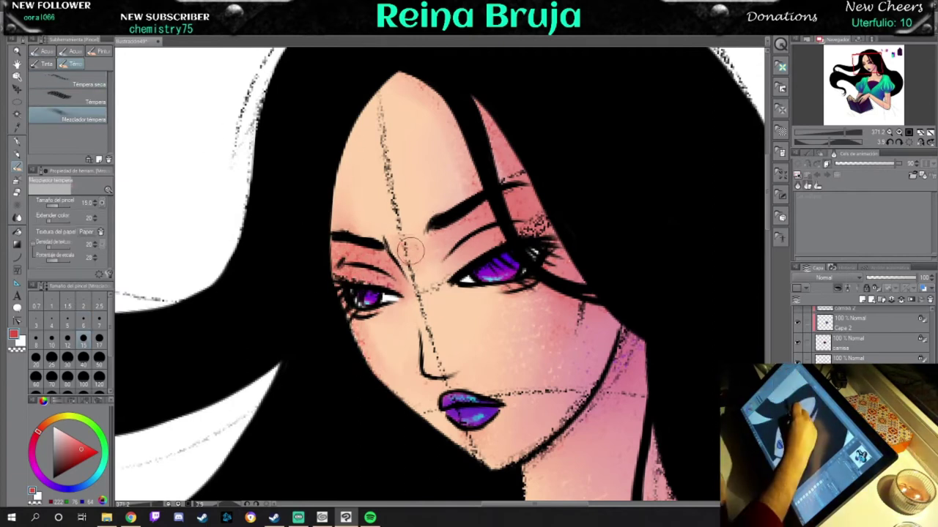
mouse_move(431, 371)
mouse_down()
mouse_move(462, 386)
mouse_move(463, 375)
mouse_up()
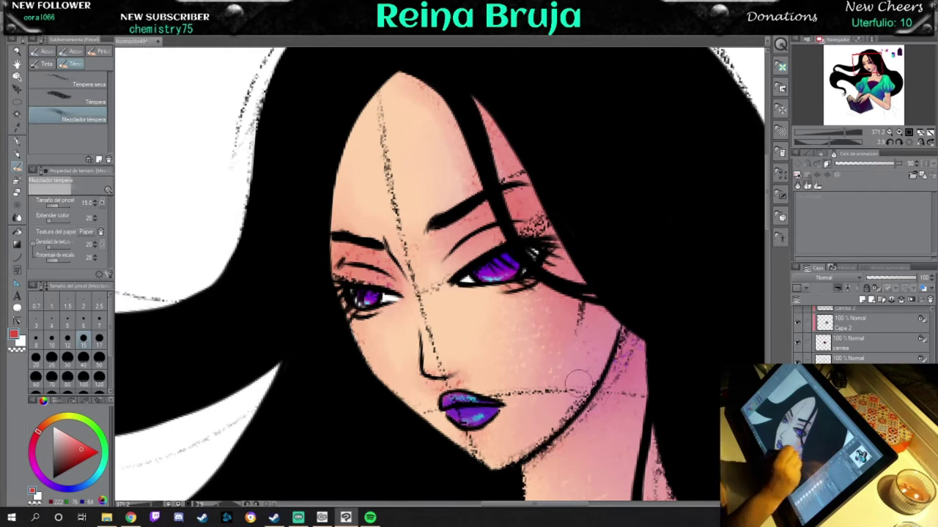
- Paint purple shadows with size 6 dry tempera on the near eyelid, under that eye and along the skin beside the hair
click(569, 247)
mouse_move(440, 219)
mouse_down()
mouse_move(439, 410)
mouse_move(440, 219)
mouse_up()
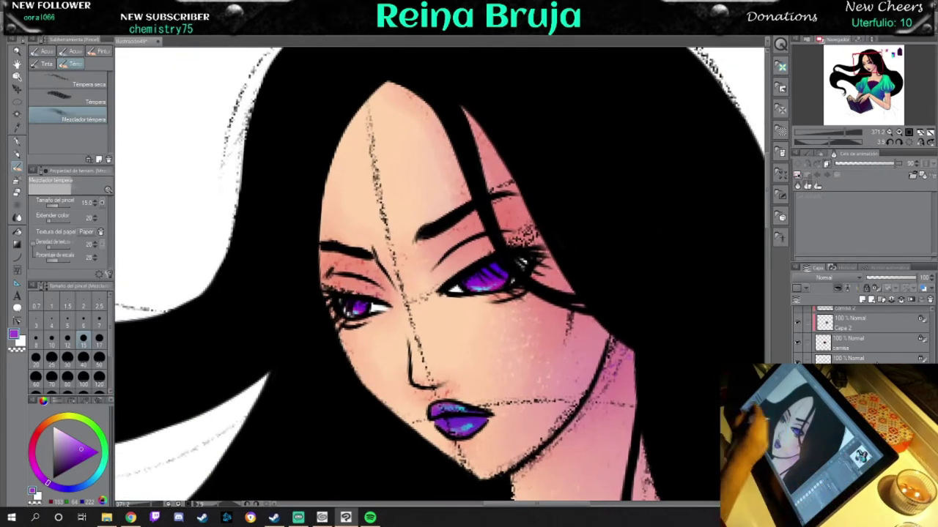
key(comma)
key(comma)
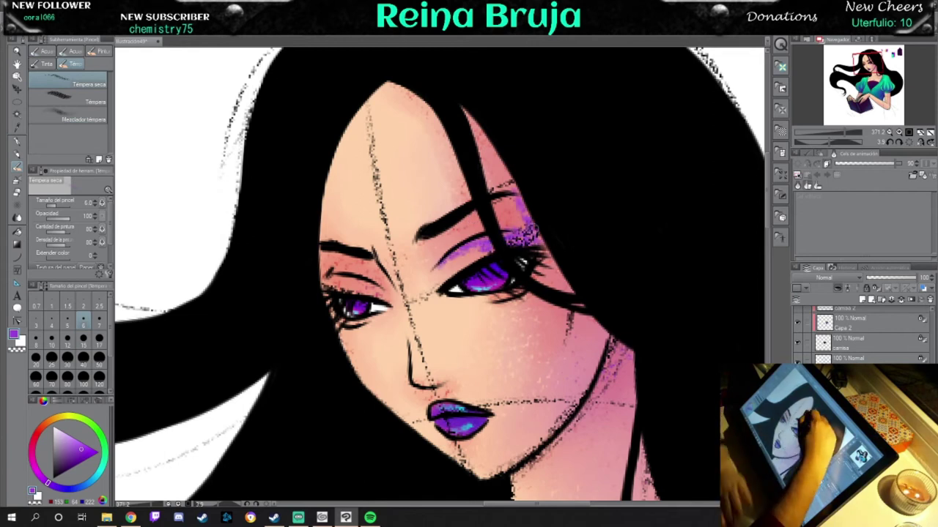
drag(469, 114, 556, 282)
drag(546, 249, 630, 352)
drag(520, 293, 571, 317)
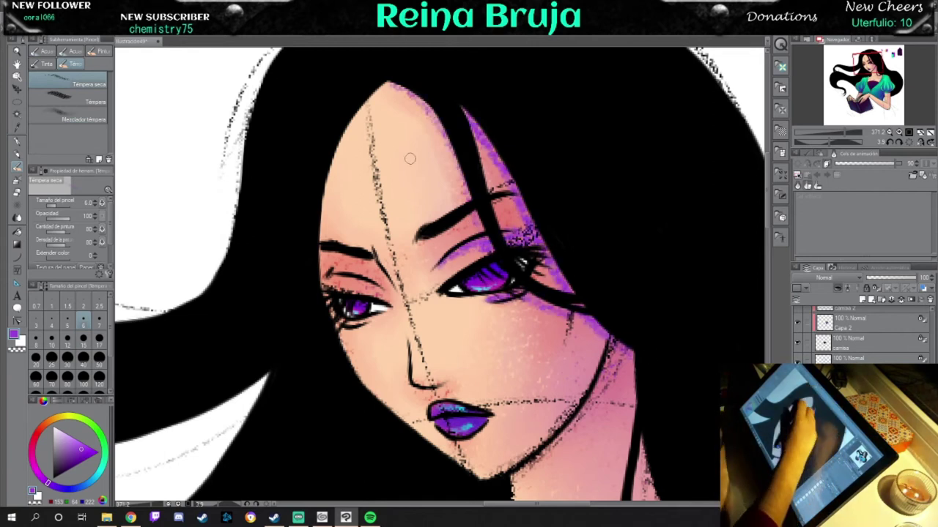
- Add purple shadows on the far eyelid, forehead edge, under the far eye, below the nose and beneath the lower lip
drag(322, 252, 355, 293)
drag(326, 180, 328, 242)
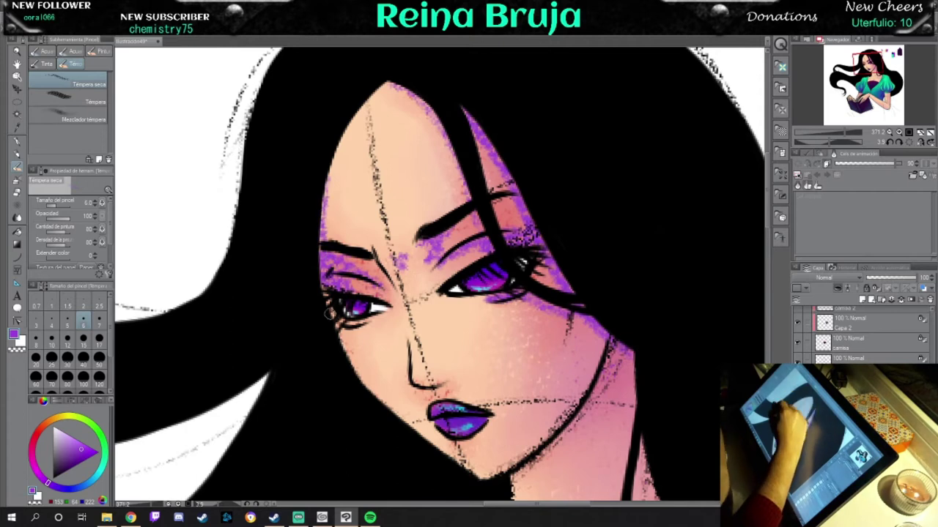
drag(337, 321, 359, 323)
drag(410, 384, 445, 397)
drag(447, 439, 471, 450)
- Blend the purple shadows around the eyes, forehead edge, hairline, nose and mouth with the size 15 tempera blender
click(95, 113)
drag(345, 253, 366, 282)
drag(325, 209, 327, 253)
mouse_move(418, 242)
mouse_down()
mouse_move(451, 264)
mouse_move(522, 225)
mouse_up()
mouse_move(513, 183)
mouse_down()
mouse_move(578, 313)
mouse_move(598, 330)
mouse_up()
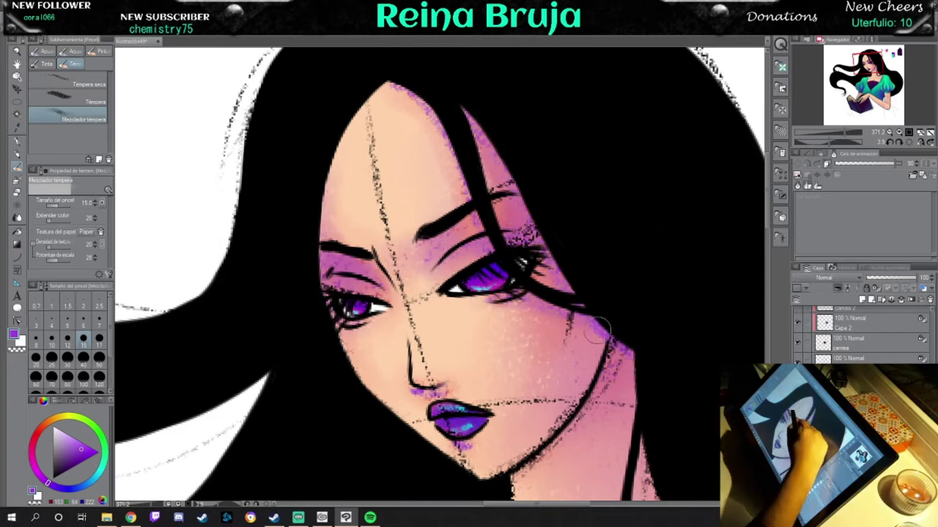
drag(440, 433, 411, 375)
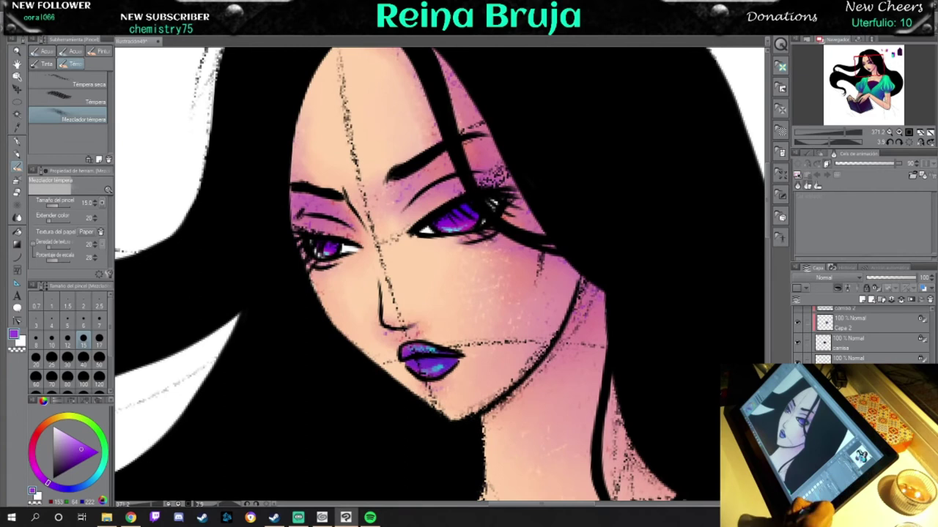
- Recolour the shadows around both eyes with a size 120 pen, trying red and blue before a deep purple
click(40, 434)
key(p)
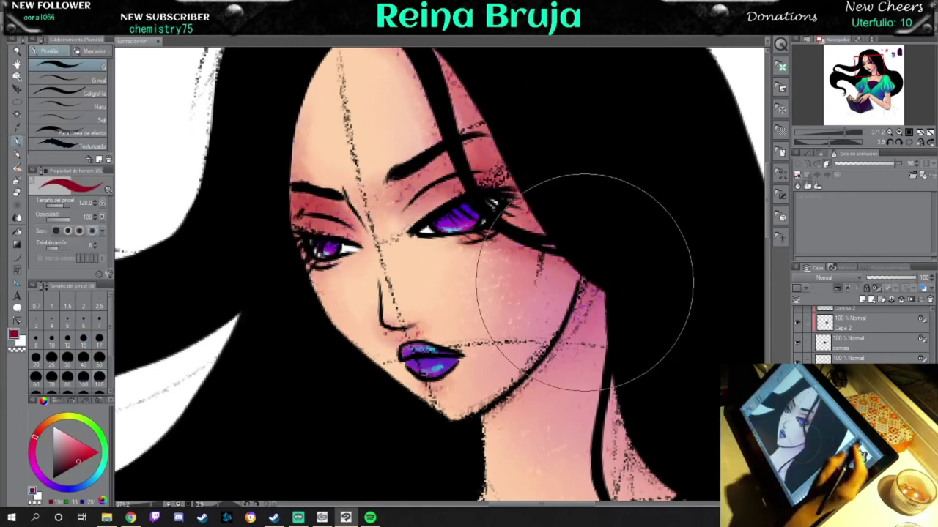
key(ctrl+z)
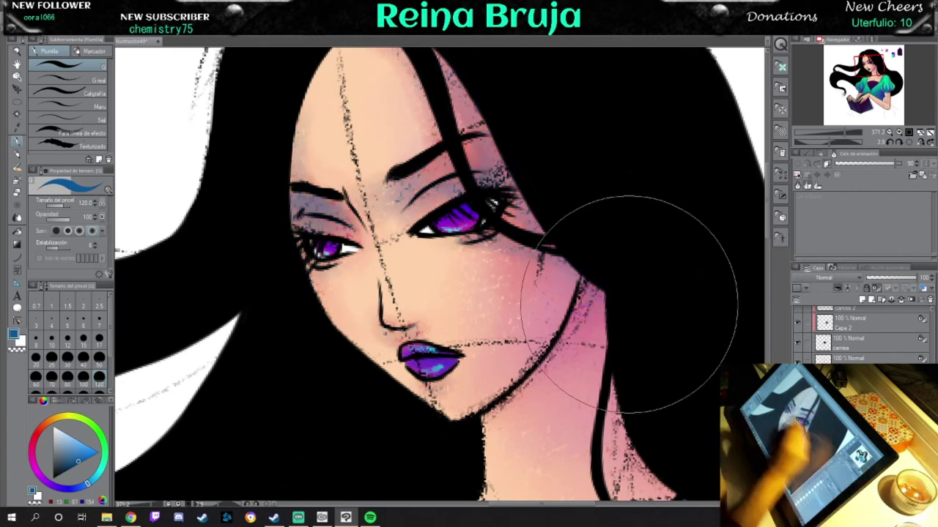
drag(441, 388, 512, 73)
drag(513, 117, 531, 62)
click(850, 331)
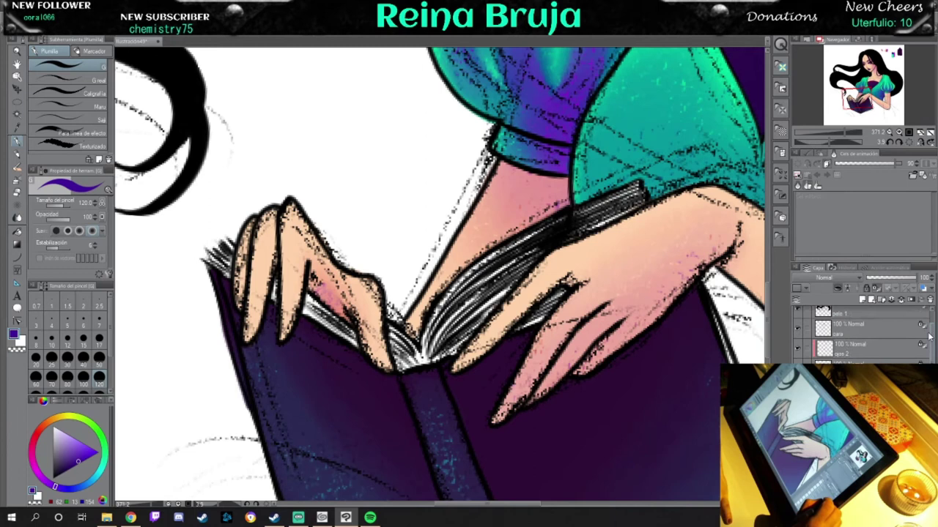
- Colour the open book's pages turquoise with the size 7 pen, using size 6 for the narrow gaps beside the fingers
scroll(861, 333, down, 1)
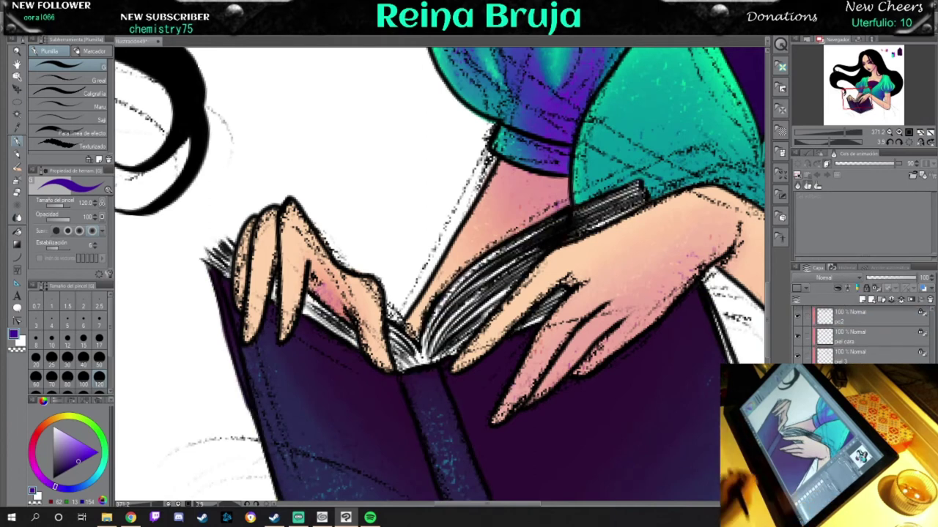
key(x)
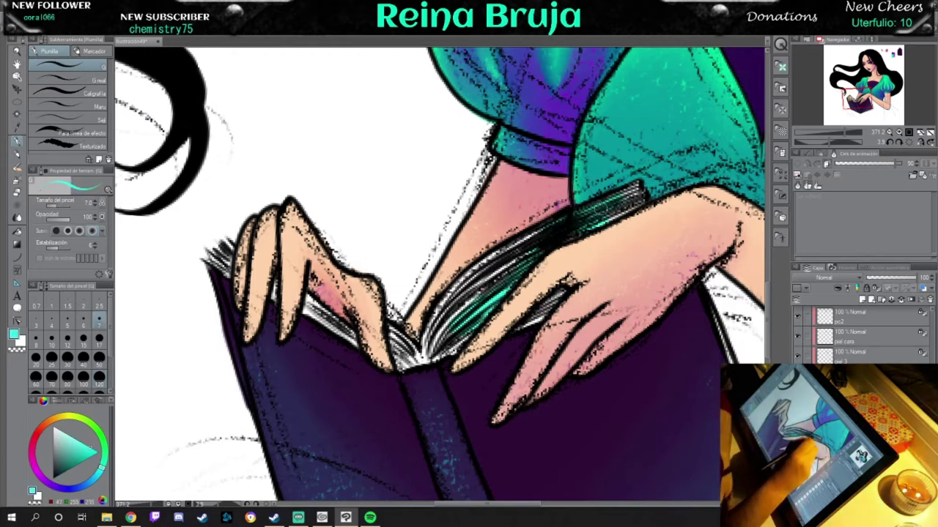
drag(538, 233, 480, 282)
drag(505, 249, 428, 337)
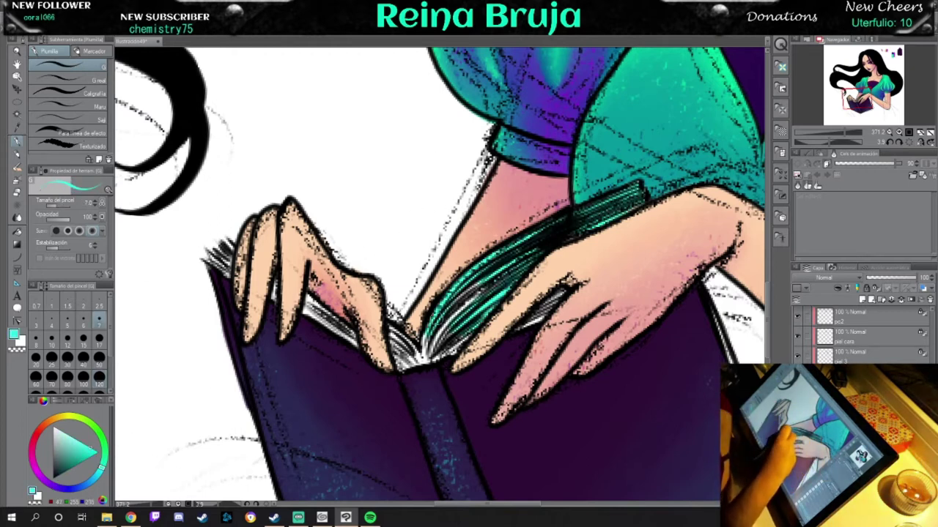
drag(480, 285, 422, 369)
drag(564, 294, 440, 359)
drag(308, 301, 381, 327)
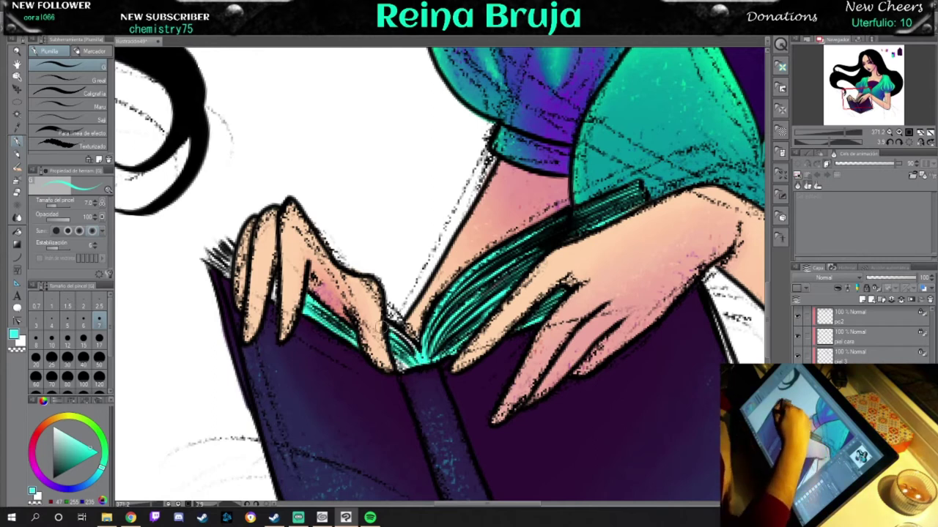
click(84, 319)
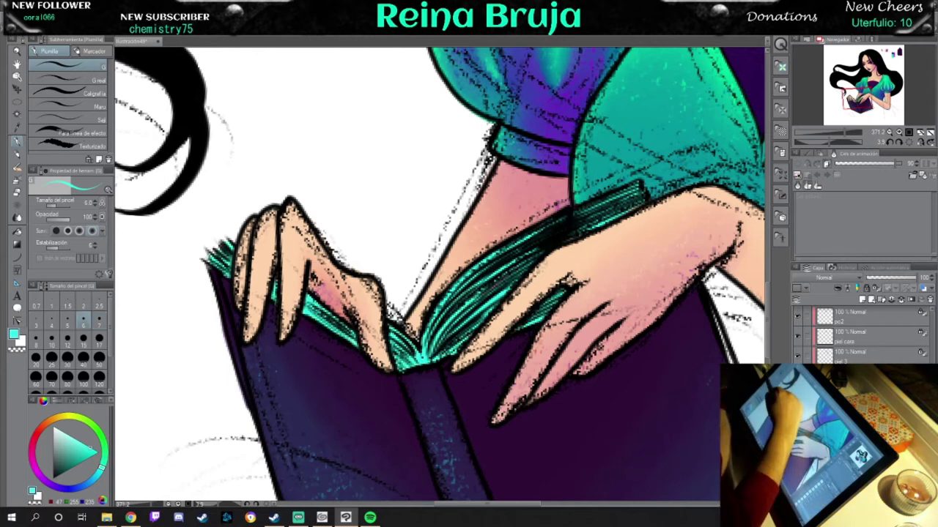
- Fill the page edges showing beyond the book cover's side and lower border with turquoise, using a size 4 pen
click(52, 320)
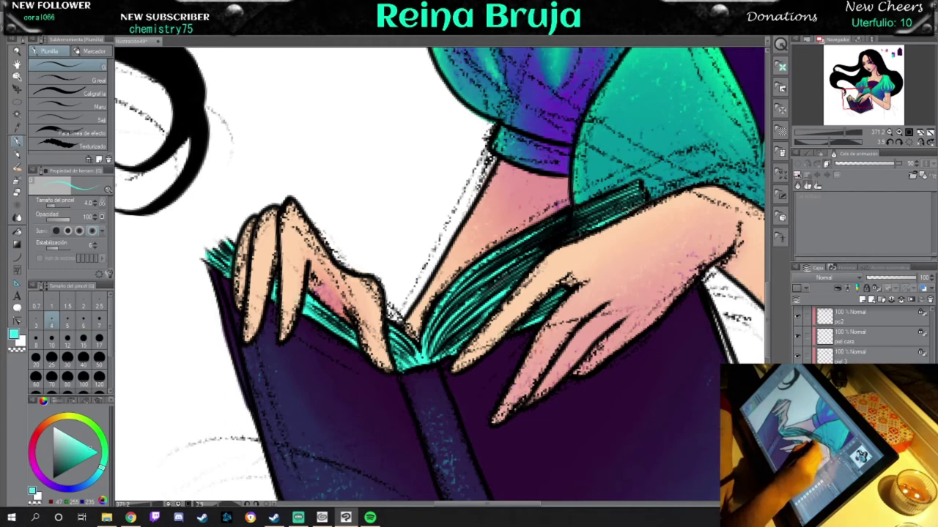
scroll(440, 278, down, 5)
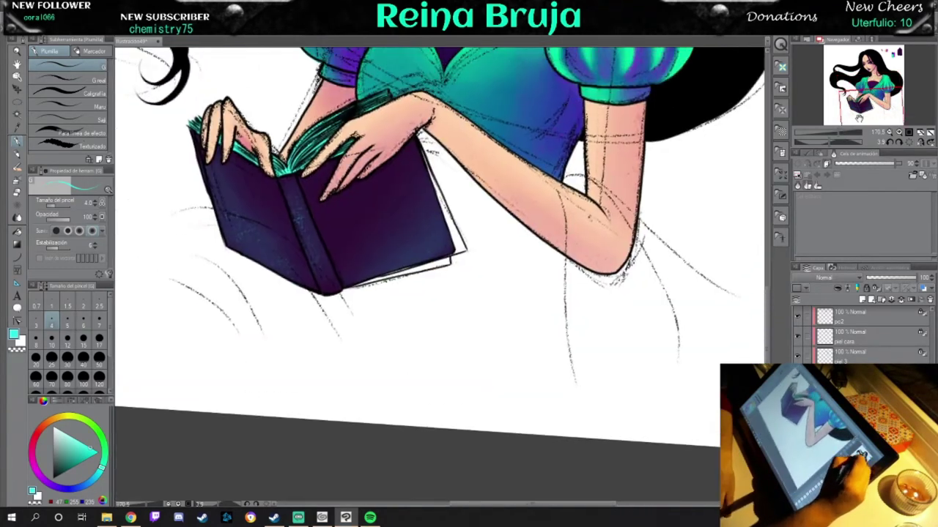
scroll(440, 242, up, 2)
drag(437, 155, 471, 232)
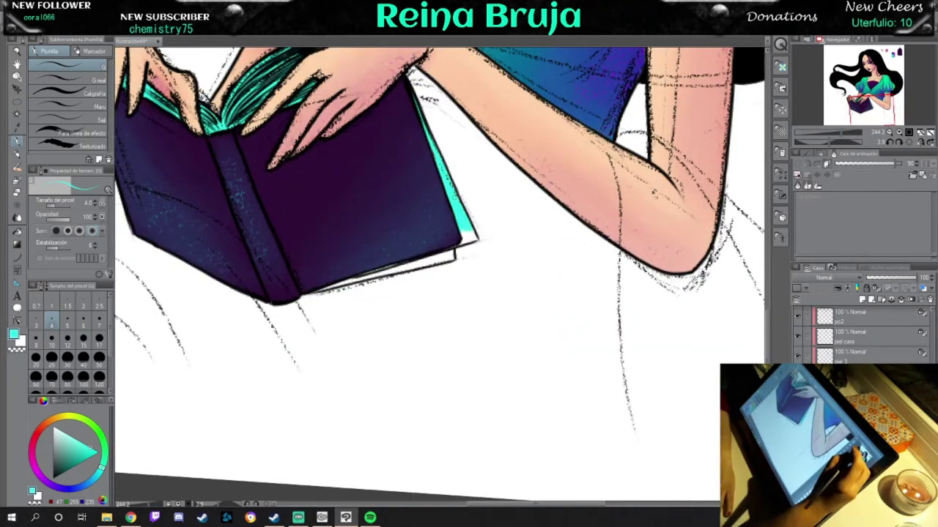
scroll(434, 271, up, 2)
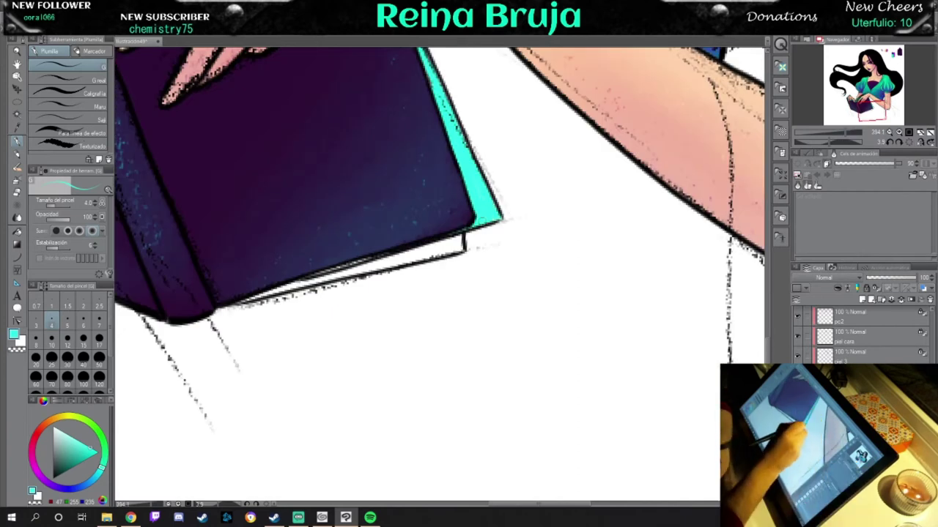
drag(276, 289, 397, 251)
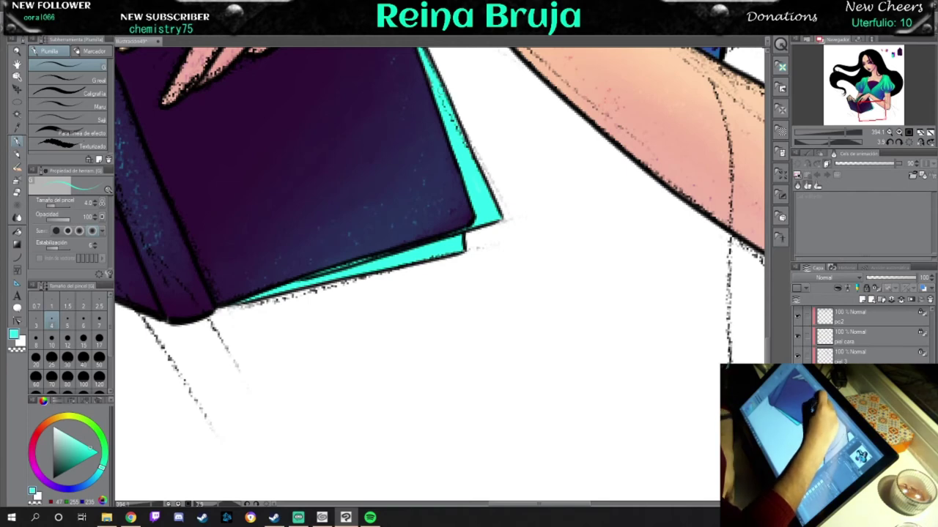
- Paint the whole background around the woman black with a size 100 pen
scroll(441, 91, down, 3)
scroll(441, 92, up, 3)
drag(868, 102, 864, 70)
scroll(878, 115, down, 5)
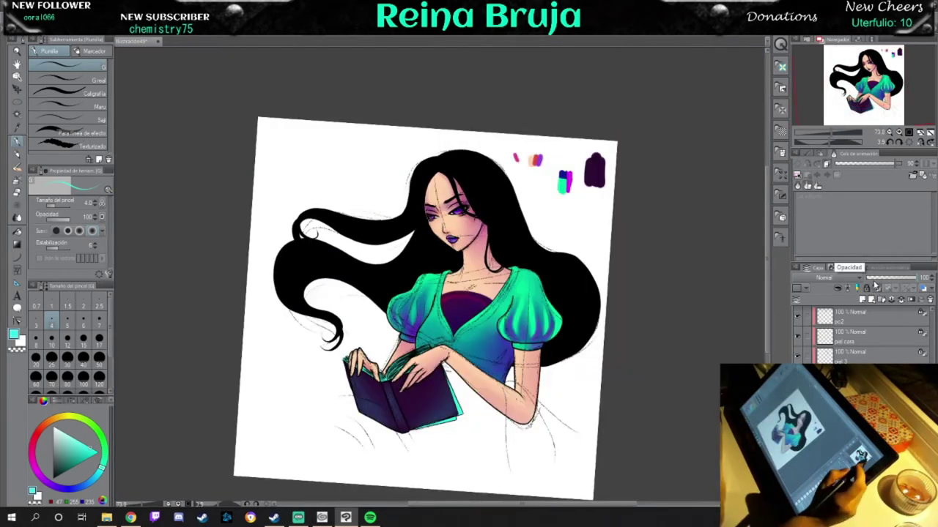
drag(890, 113, 894, 116)
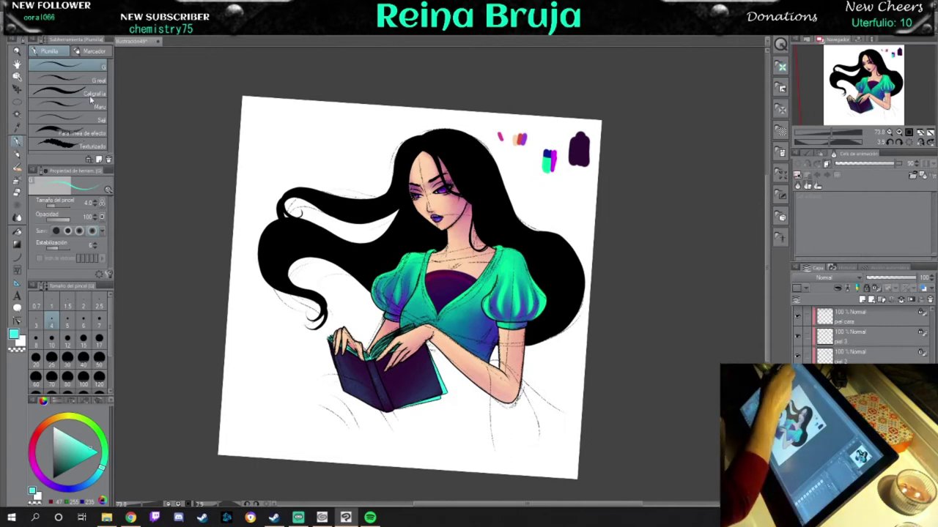
mouse_move(223, 363)
mouse_down()
mouse_move(411, 213)
mouse_move(252, 237)
mouse_move(274, 121)
mouse_move(345, 308)
mouse_move(264, 327)
mouse_move(484, 363)
mouse_move(534, 432)
mouse_move(582, 98)
mouse_up()
mouse_move(835, 133)
mouse_down()
mouse_move(853, 133)
mouse_move(830, 143)
mouse_move(843, 143)
mouse_up()
drag(832, 134, 837, 136)
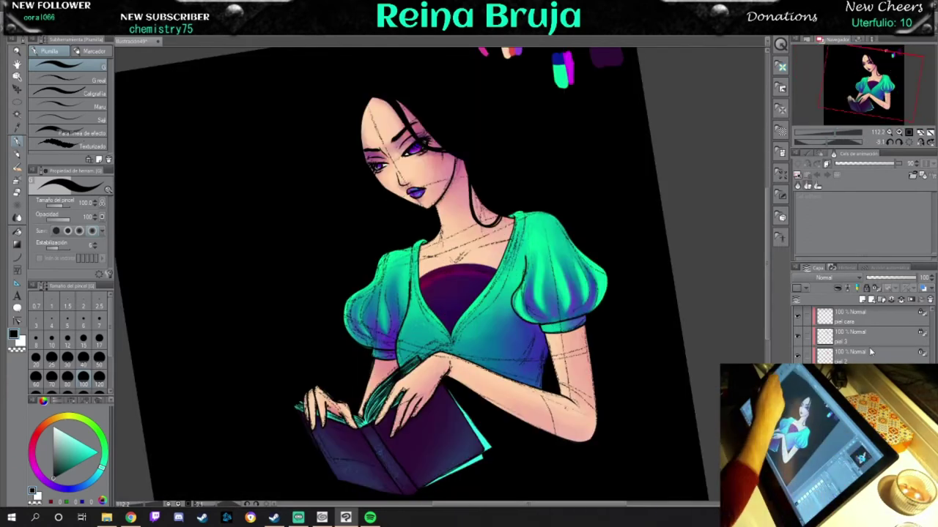
- Airbrush a white glow behind the flowing hair with the size 800 Resalte airbrush, and trim it with the size 40 hard eraser
key(b)
click(94, 77)
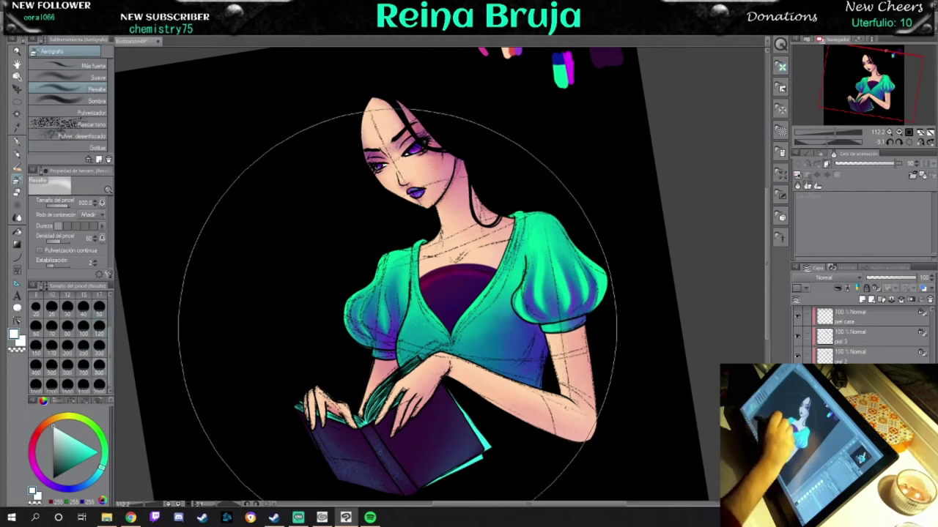
mouse_move(132, 282)
mouse_down()
mouse_move(388, 280)
mouse_move(320, 273)
mouse_up()
key(ctrl+z)
mouse_move(352, 307)
mouse_down()
mouse_move(388, 293)
mouse_move(376, 262)
mouse_move(388, 245)
mouse_up()
mouse_move(836, 133)
mouse_down()
mouse_move(861, 133)
mouse_move(831, 145)
mouse_move(839, 134)
mouse_up()
key(e)
mouse_move(329, 370)
mouse_down()
mouse_move(289, 330)
mouse_move(351, 407)
mouse_move(557, 212)
mouse_move(510, 477)
mouse_up()
mouse_move(323, 440)
mouse_down()
mouse_move(452, 413)
mouse_move(268, 479)
mouse_up()
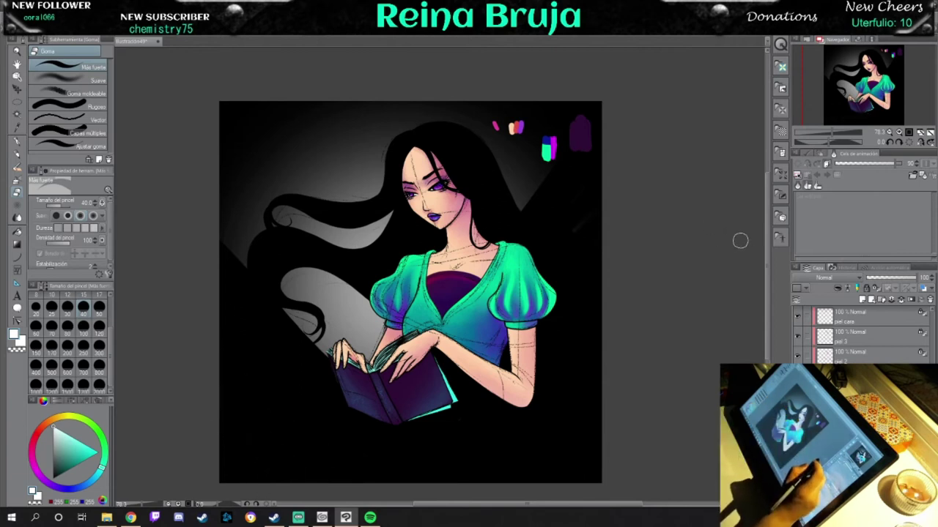
- Paint white light beams rising from the book on layer Capa 4 with the size 40 soft airbrush
scroll(857, 335, up, 3)
click(850, 336)
click(69, 80)
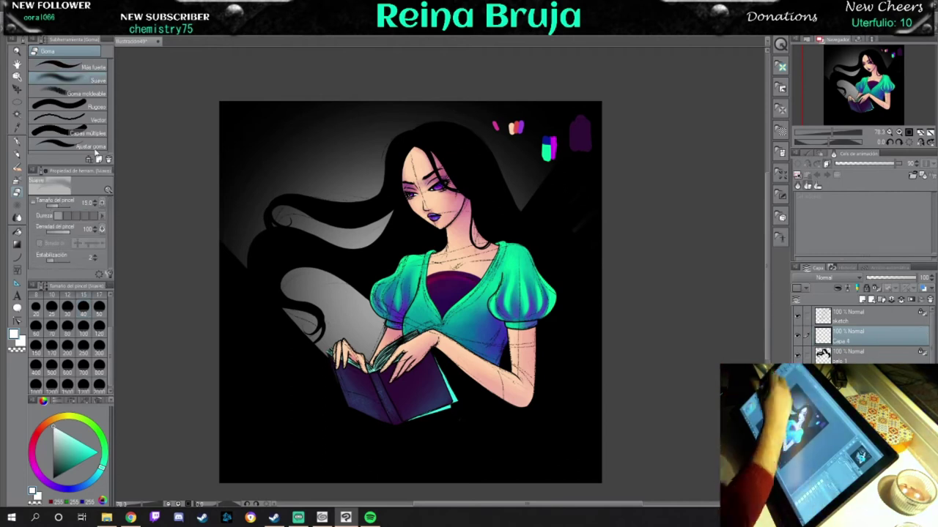
click(18, 184)
drag(354, 363, 225, 156)
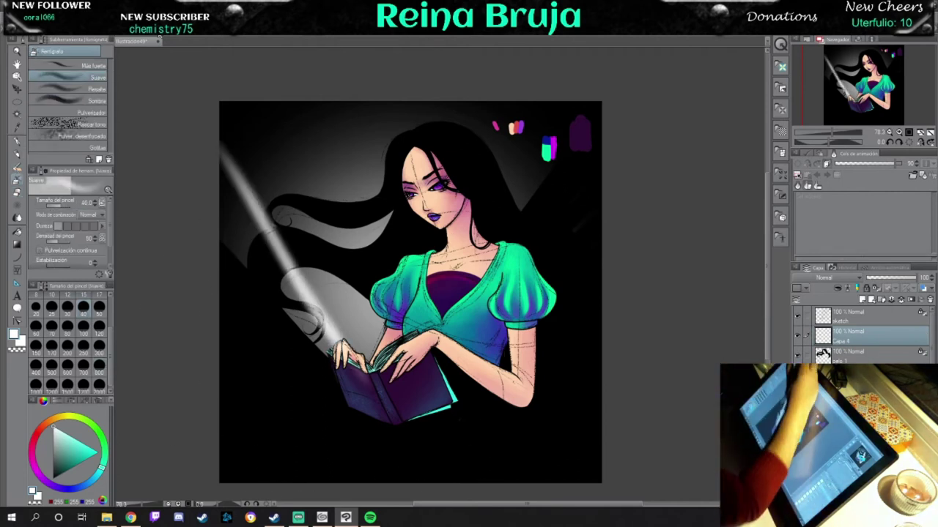
mouse_move(411, 333)
mouse_down()
mouse_move(495, 190)
mouse_move(564, 106)
mouse_move(388, 158)
mouse_up()
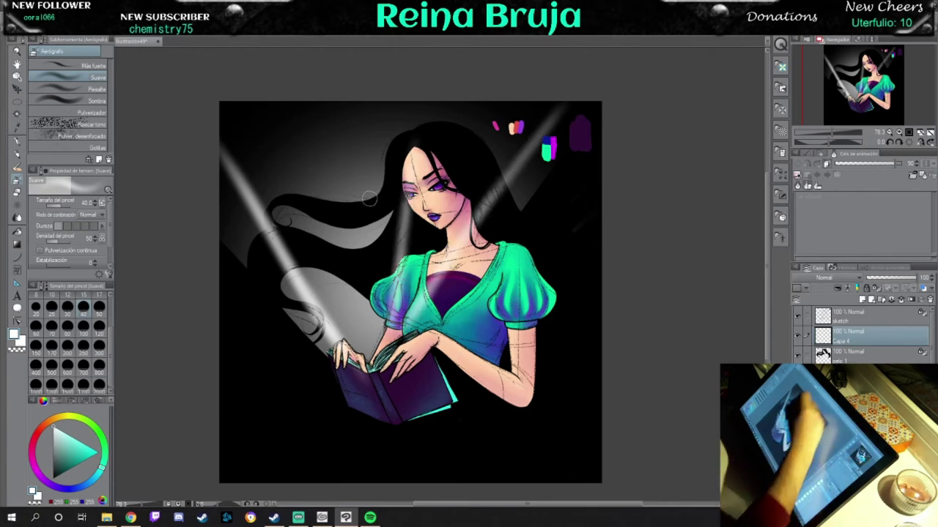
drag(370, 348, 322, 103)
- Erase the white light beams and the background glow with the size 800 soft eraser
key(e)
mouse_move(249, 191)
mouse_down()
mouse_move(335, 230)
mouse_move(572, 292)
mouse_up()
scroll(861, 336, down, 2)
mouse_move(513, 183)
mouse_down()
mouse_move(209, 351)
mouse_move(314, 282)
mouse_move(330, 220)
mouse_up()
scroll(899, 322, down, 3)
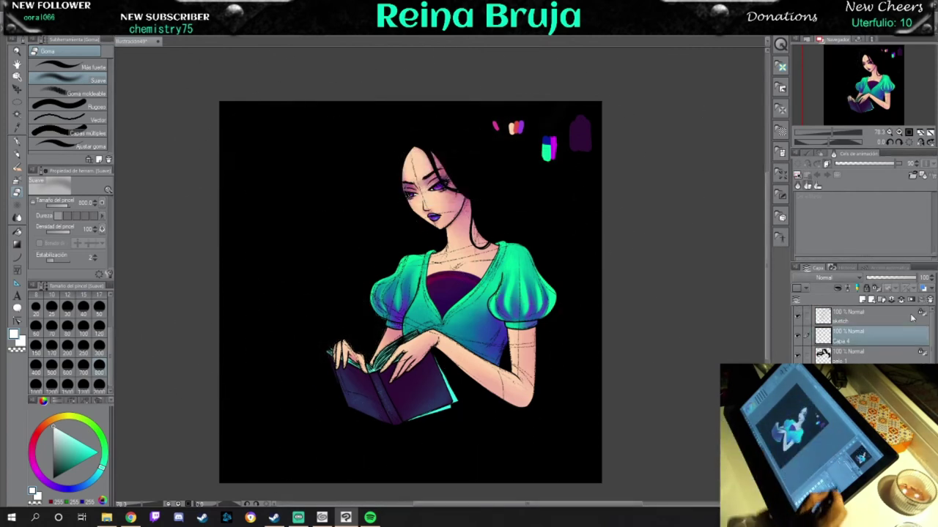
drag(440, 242, 452, 171)
key(ctrl+z)
mouse_move(513, 168)
mouse_down()
mouse_move(492, 210)
mouse_move(449, 224)
mouse_up()
key(ctrl+z)
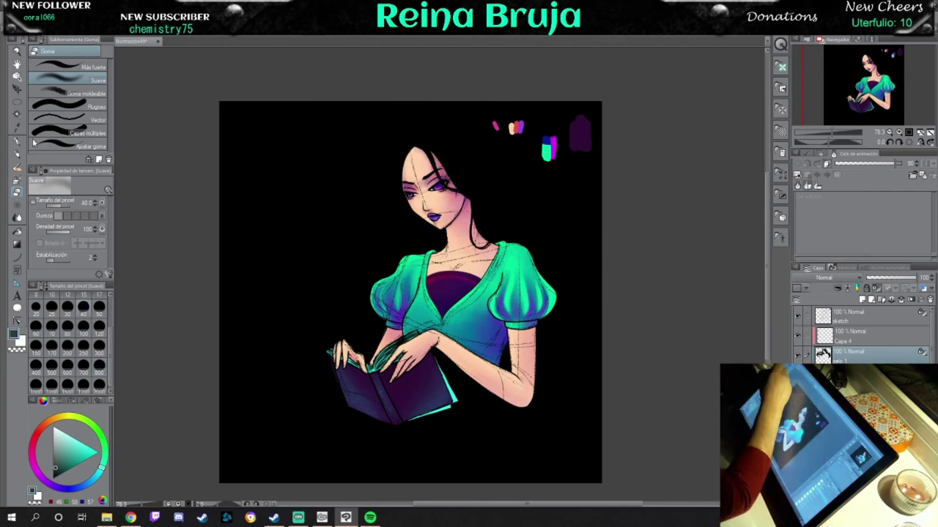
- Recolour the hair on layer pelo 1 in dark greenish grey with a size 100 pen
key(p)
drag(469, 147, 344, 293)
drag(410, 132, 271, 219)
drag(498, 205, 579, 329)
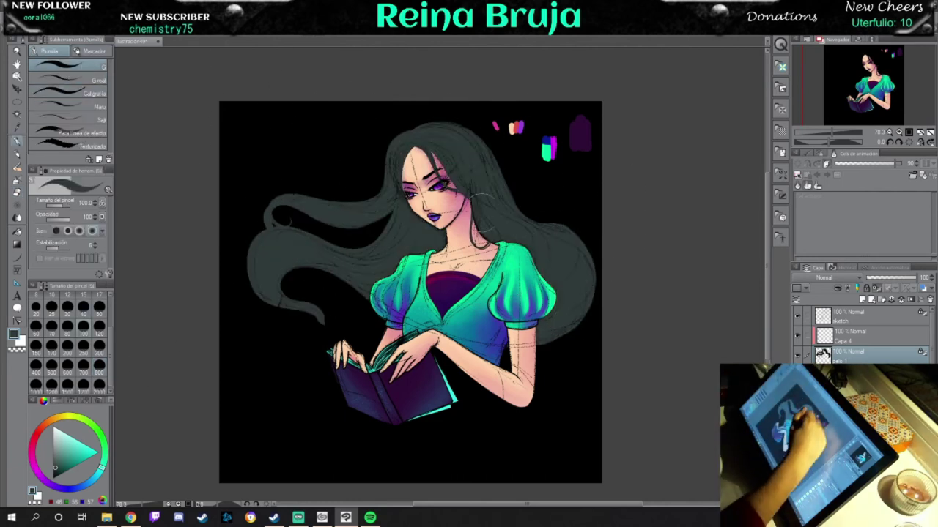
drag(306, 321, 322, 341)
- Try a darker greenish-grey tone over the hair strands with the size 100 pen
drag(388, 220, 307, 340)
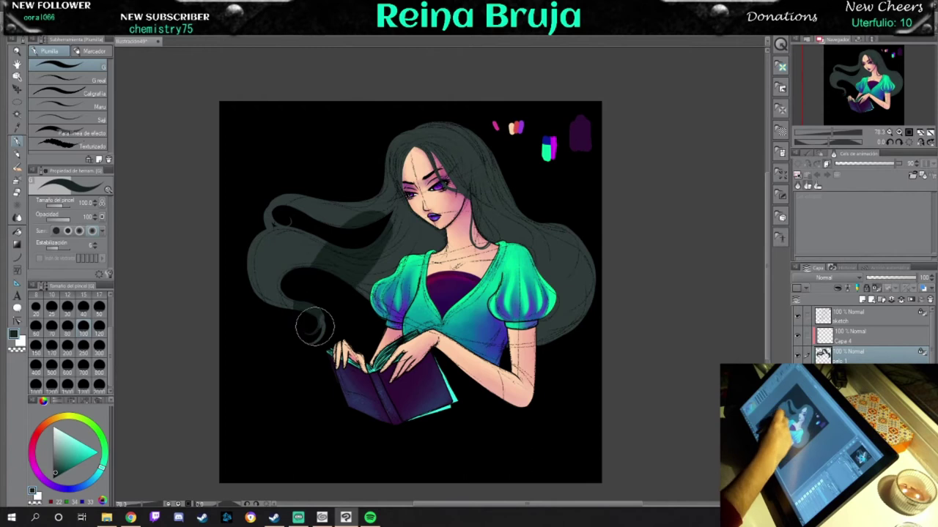
drag(439, 154, 256, 300)
drag(535, 169, 593, 337)
drag(572, 278, 601, 311)
drag(487, 133, 261, 264)
- Repaint all of the hair in a very dark magenta, finishing with the pen at size 2000
alt+click(498, 123)
mouse_move(457, 161)
mouse_down()
mouse_move(325, 251)
mouse_move(325, 328)
mouse_move(401, 156)
mouse_up()
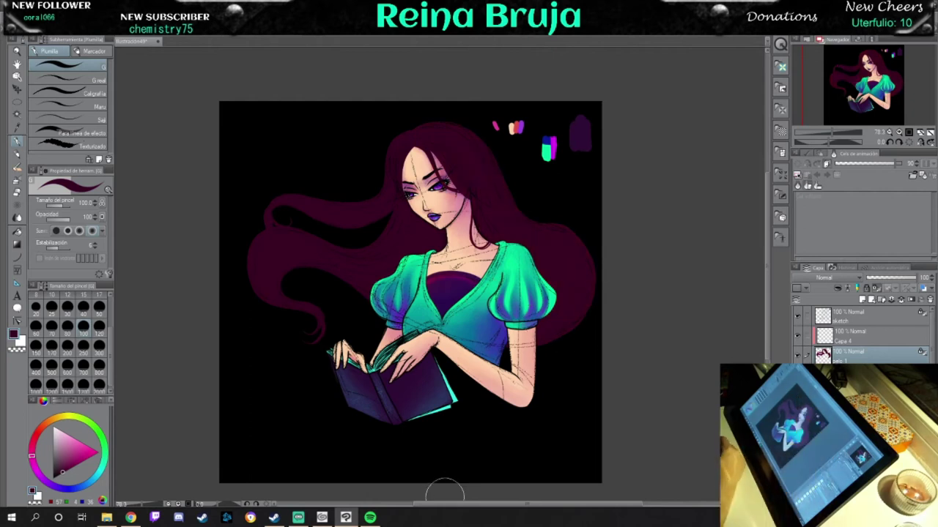
drag(117, 337, 136, 404)
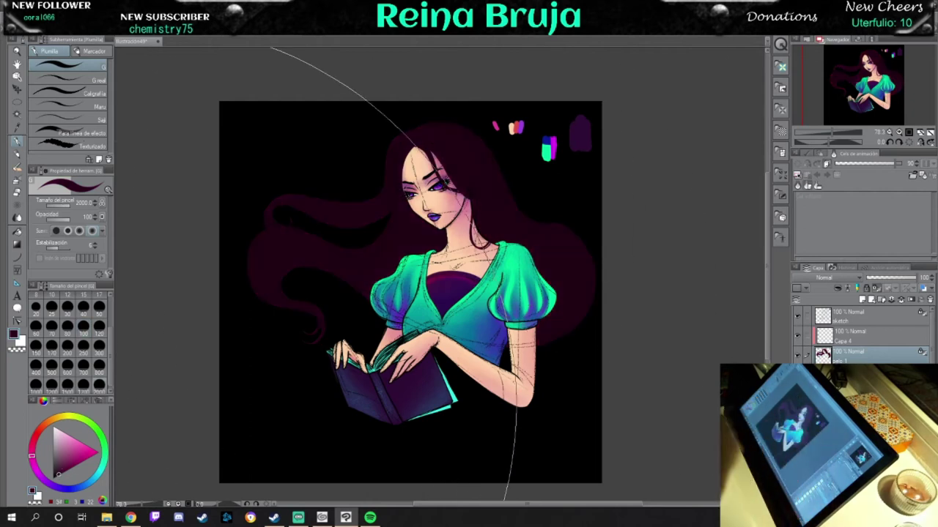
- Recolour the book's pages and page edges white with the size 2000 pen
scroll(857, 334, down, 2)
key(x)
drag(146, 279, 117, 308)
scroll(857, 333, down, 3)
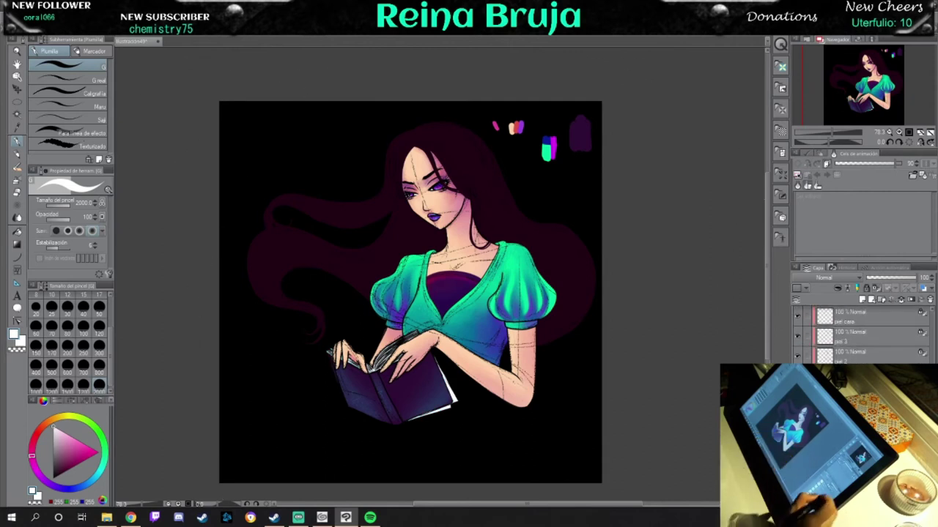
key(x)
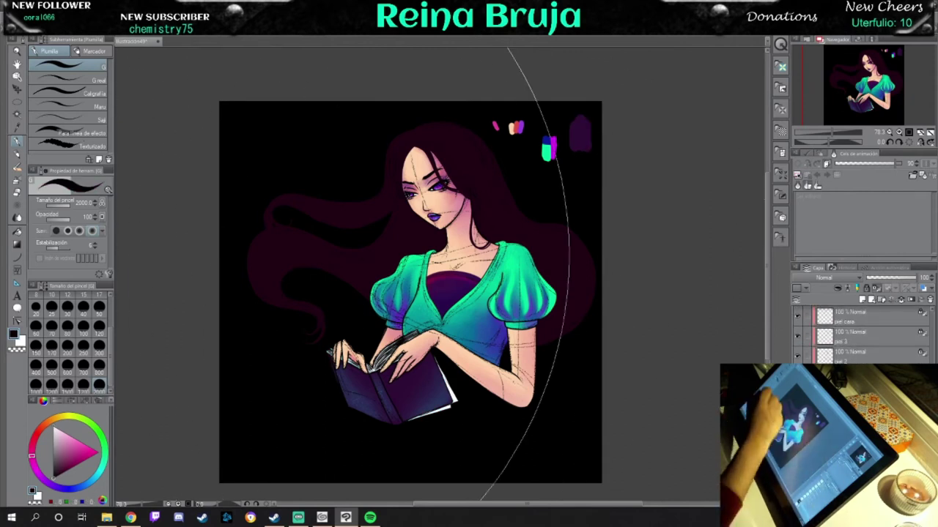
- Paint purple shading on the hair beside the face and neck on layer Capa 4 with size 50 dry tempera
scroll(907, 323, up, 3)
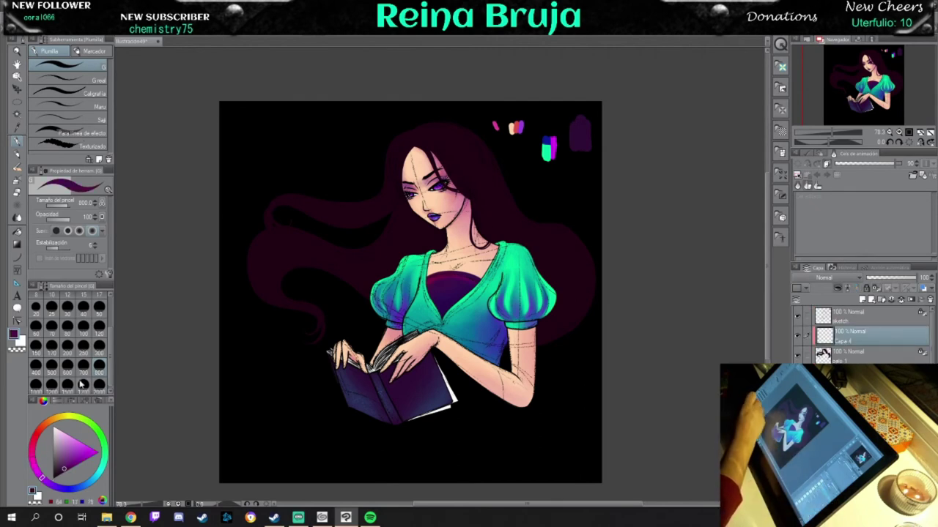
key(b)
scroll(409, 136, up, 3)
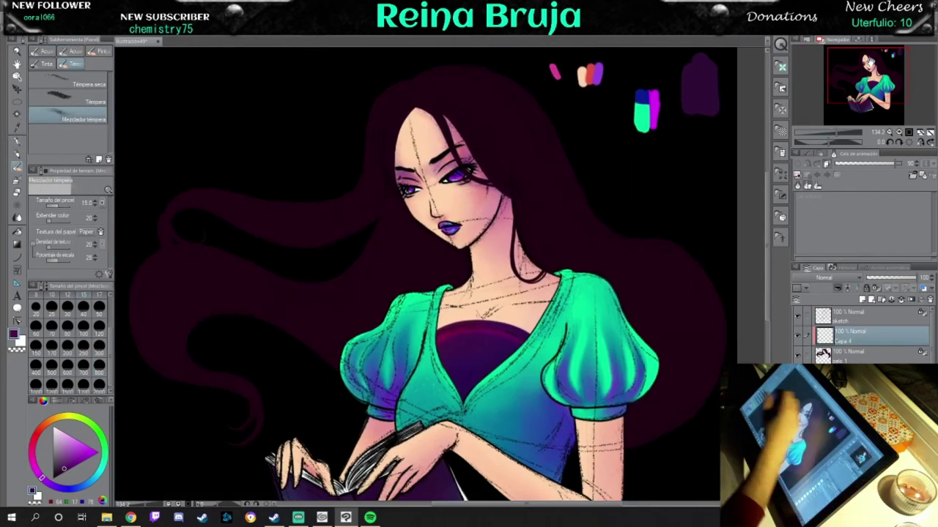
click(70, 83)
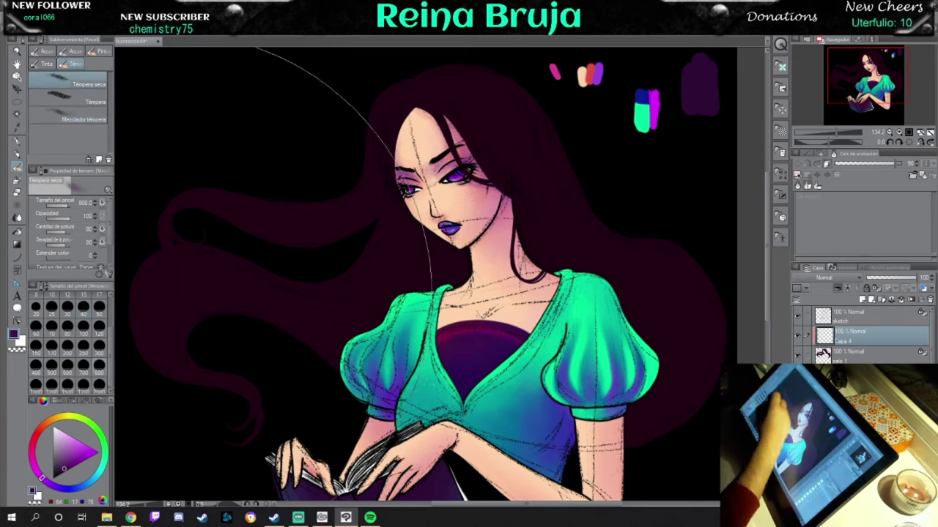
mouse_move(384, 187)
mouse_down()
mouse_move(329, 205)
mouse_move(236, 206)
mouse_up()
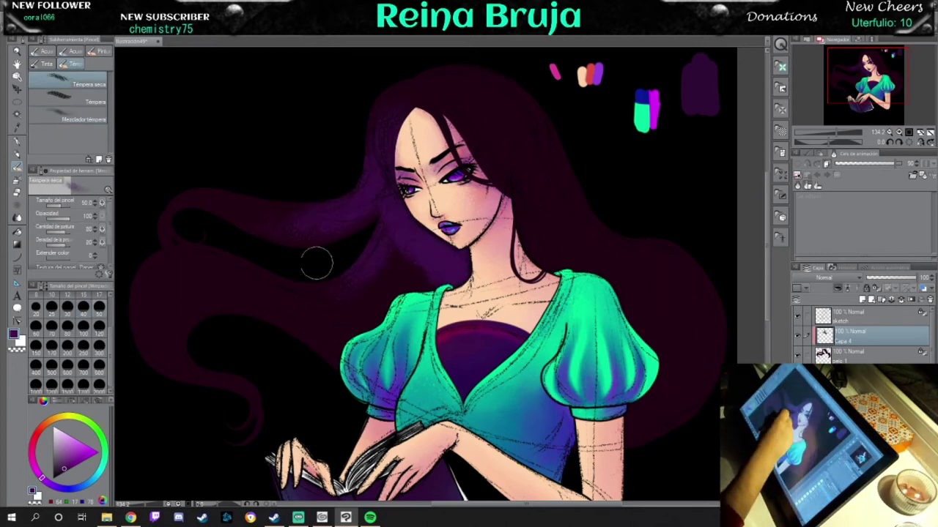
- Add a small dark magenta swatch below the pink one on the sketch layer with a size 7 pen, and return to layer Capa 4
key(p)
click(865, 317)
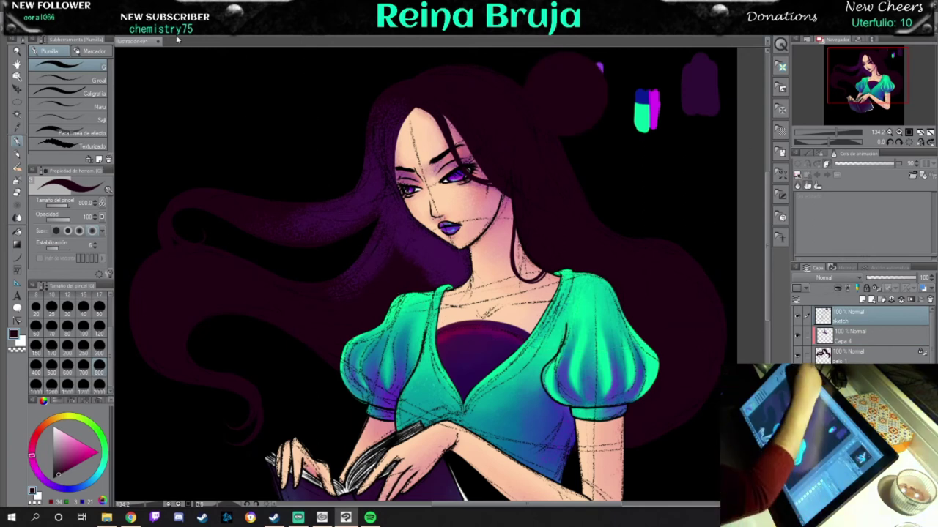
click(100, 321)
click(879, 334)
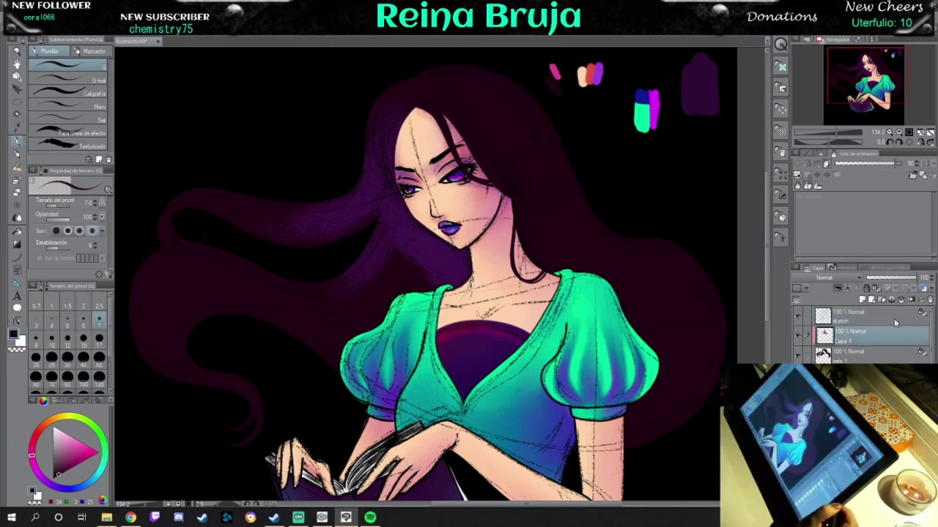
- Extend very dark violet shading across the hair with size 50 dry tempera and smooth it with the tempera blender at sizes 40 and 100
key(b)
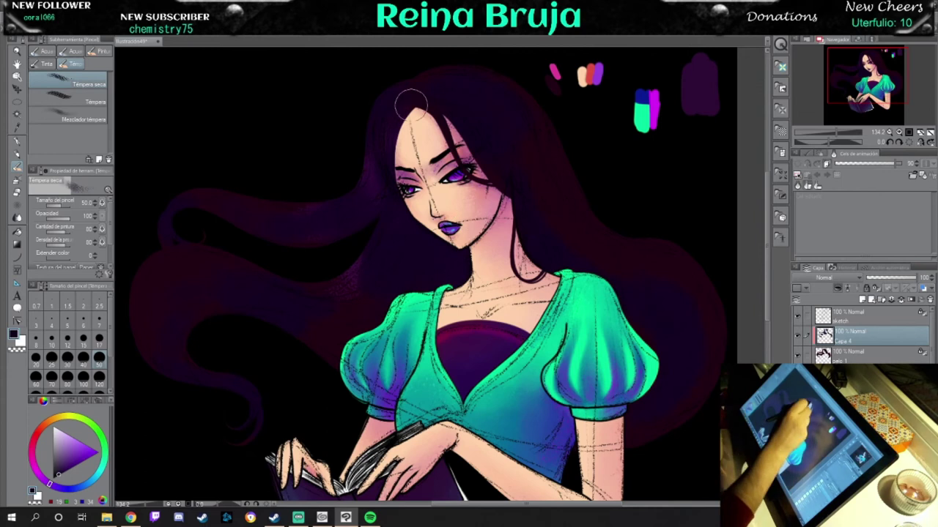
click(76, 114)
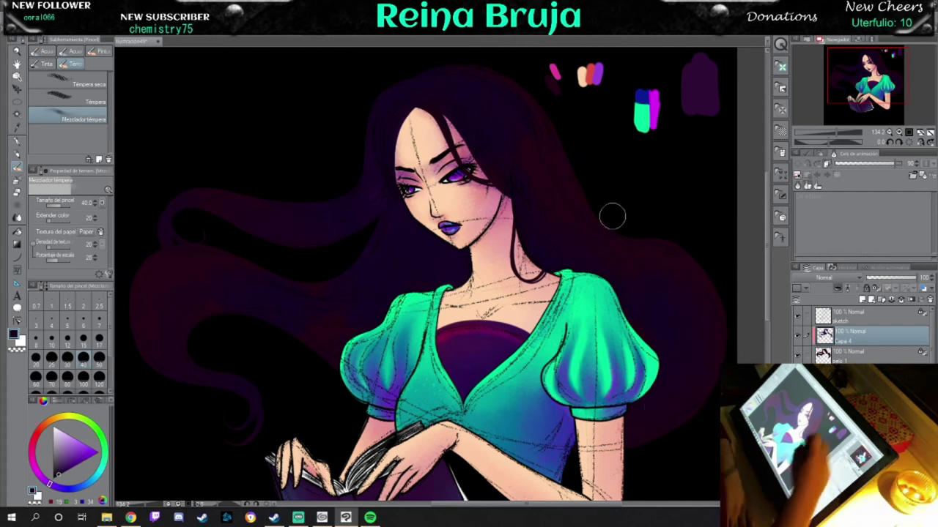
key(bracketright)
key(bracketright)
key(bracketright)
key(bracketright)
key(bracketright)
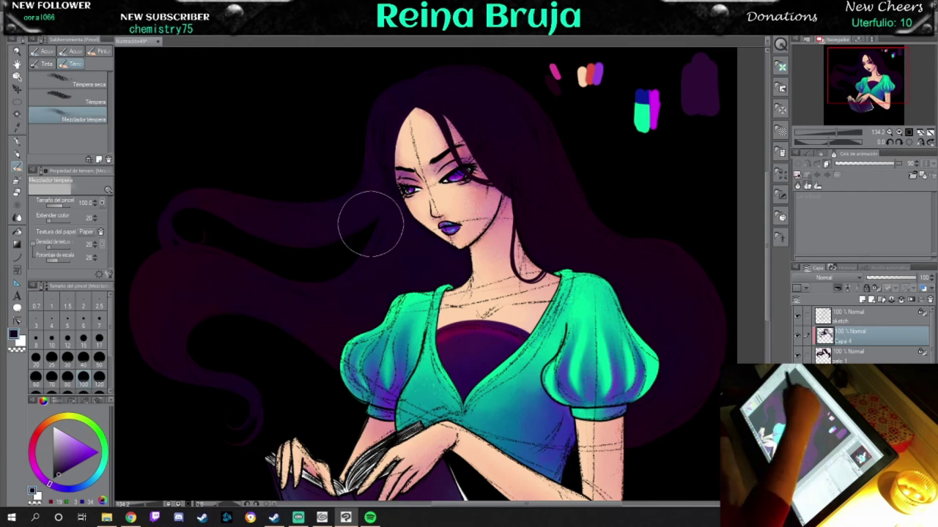
- Paint very dark blue patches on the hair on a new layer above Capa 4 with size 50 dry tempera, and blend them at size 100
drag(883, 51, 879, 48)
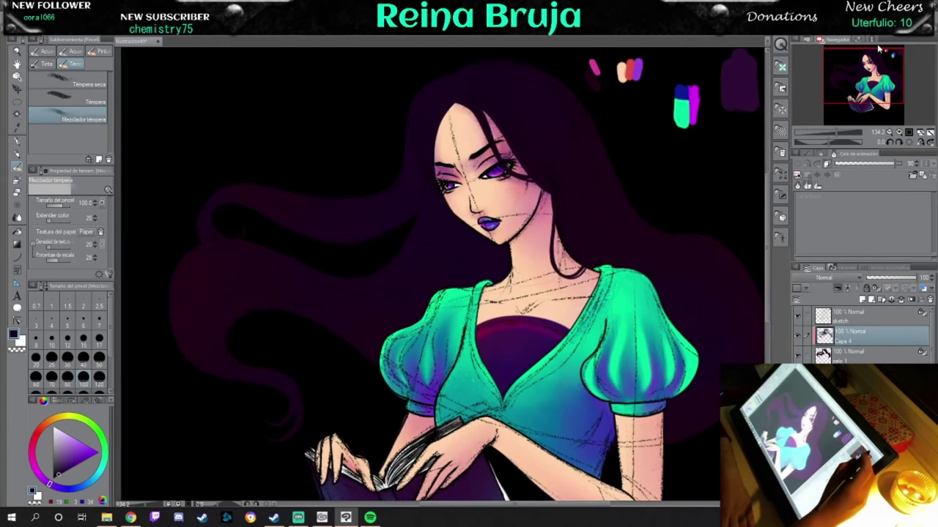
click(868, 301)
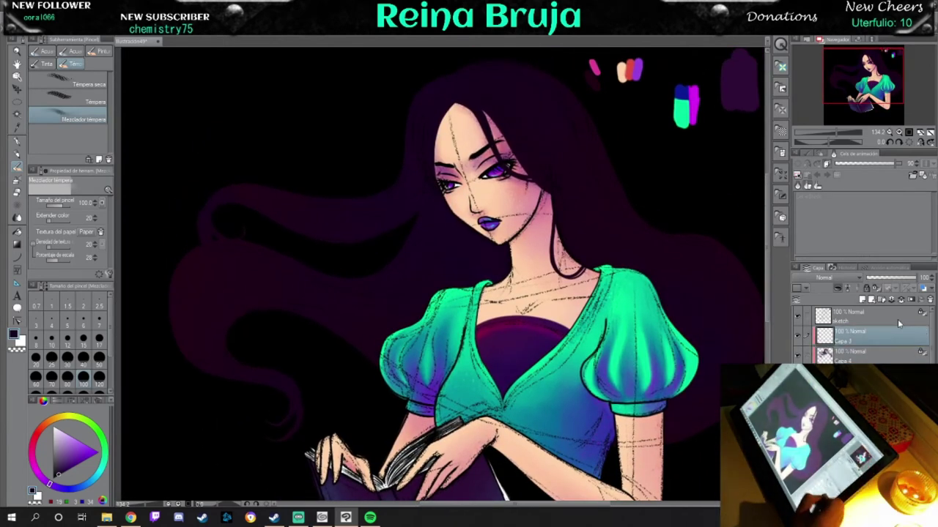
click(74, 85)
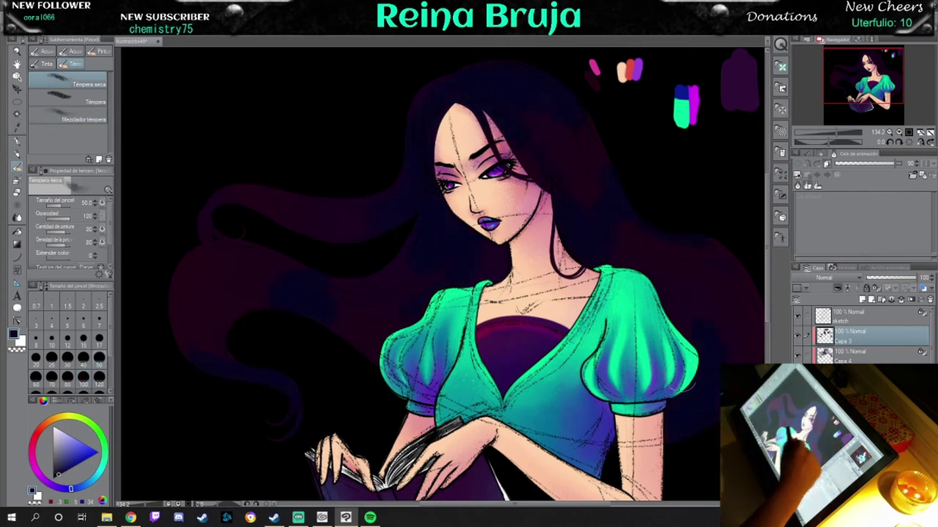
click(73, 119)
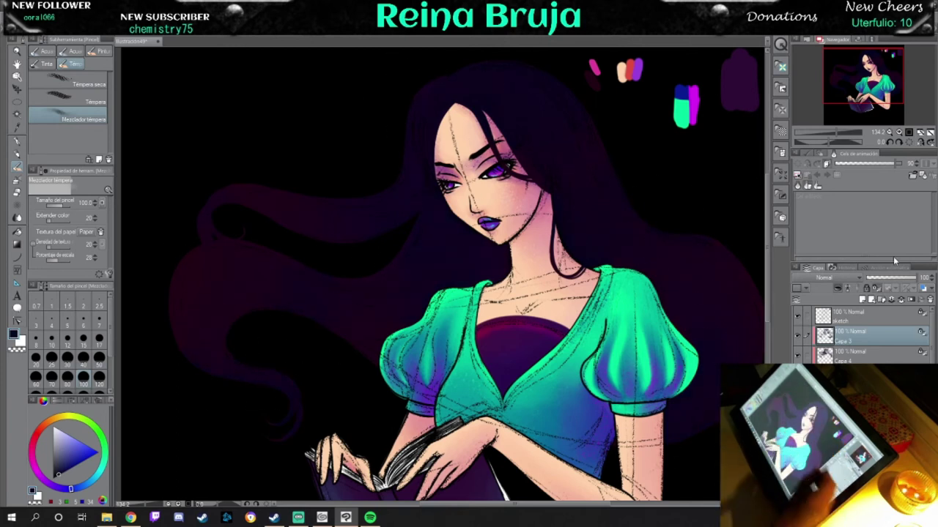
- Recolour the hair shading on layer Capa 3 in bright crimson with the size 120 pen
click(42, 434)
drag(42, 433, 33, 455)
key(p)
mouse_move(418, 252)
mouse_down()
mouse_move(469, 96)
mouse_move(681, 308)
mouse_move(424, 248)
mouse_move(136, 310)
mouse_move(290, 428)
mouse_up()
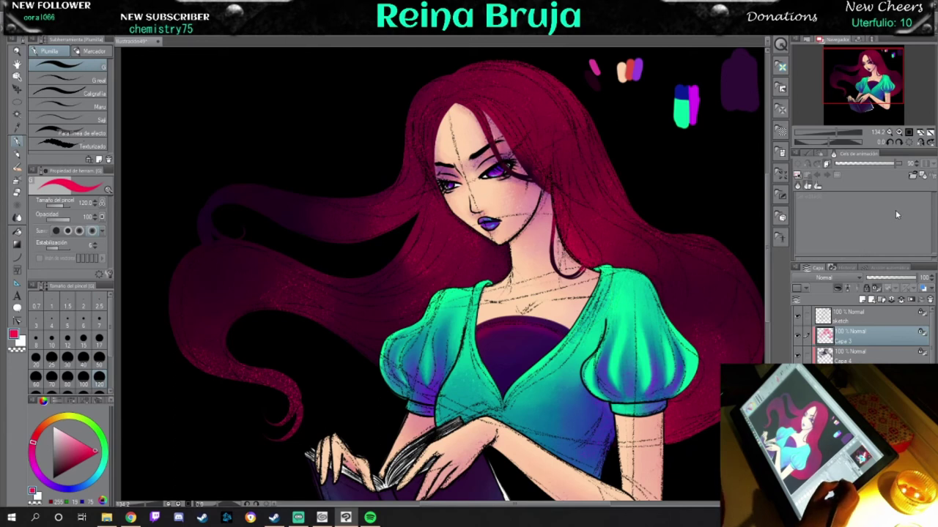
- Add crimson highlights along the hair locks with size 50 dry tempera and smooth them with the tempera blender at sizes 30 and 100
key(b)
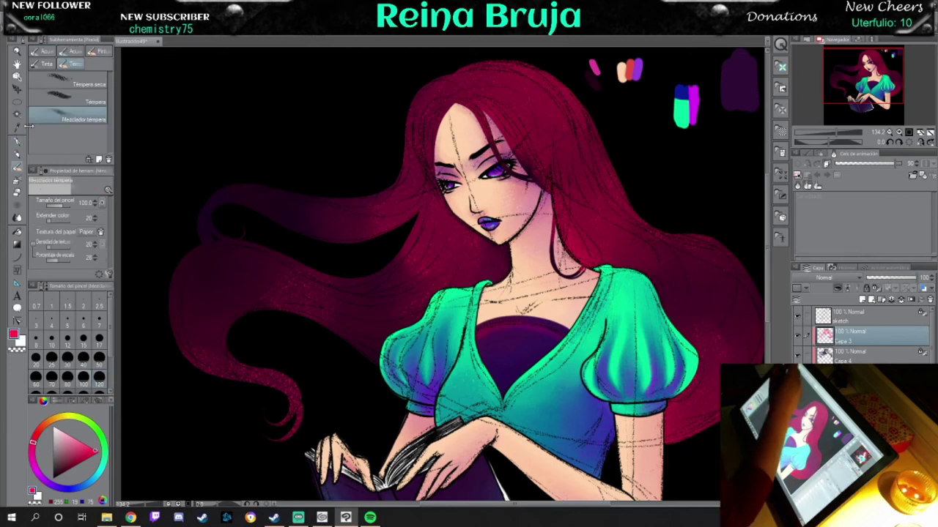
mouse_move(283, 424)
mouse_down()
mouse_move(189, 352)
mouse_move(198, 266)
mouse_move(247, 218)
mouse_move(195, 212)
mouse_move(282, 193)
mouse_up()
mouse_move(456, 95)
mouse_down()
mouse_move(513, 91)
mouse_move(554, 152)
mouse_move(586, 234)
mouse_move(713, 283)
mouse_move(699, 317)
mouse_up()
mouse_move(384, 236)
mouse_down()
mouse_move(373, 176)
mouse_move(351, 220)
mouse_up()
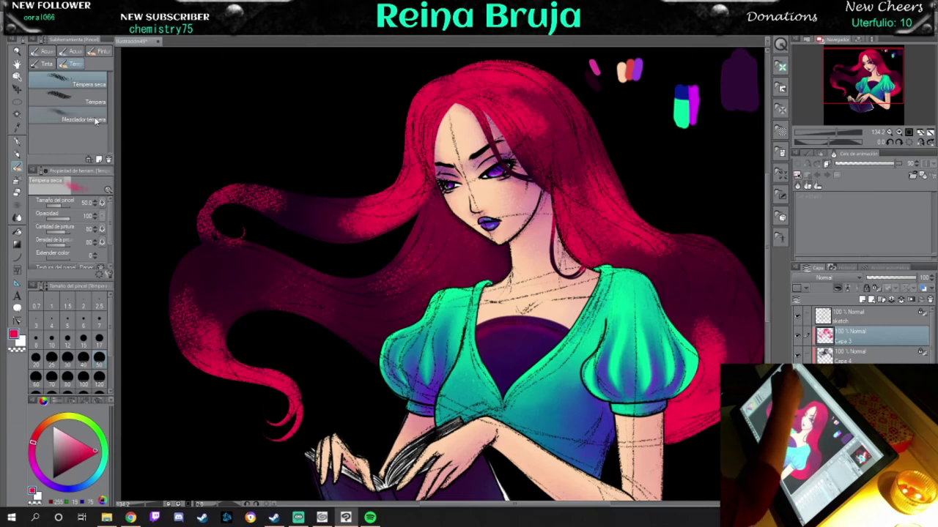
click(70, 118)
drag(290, 210, 423, 134)
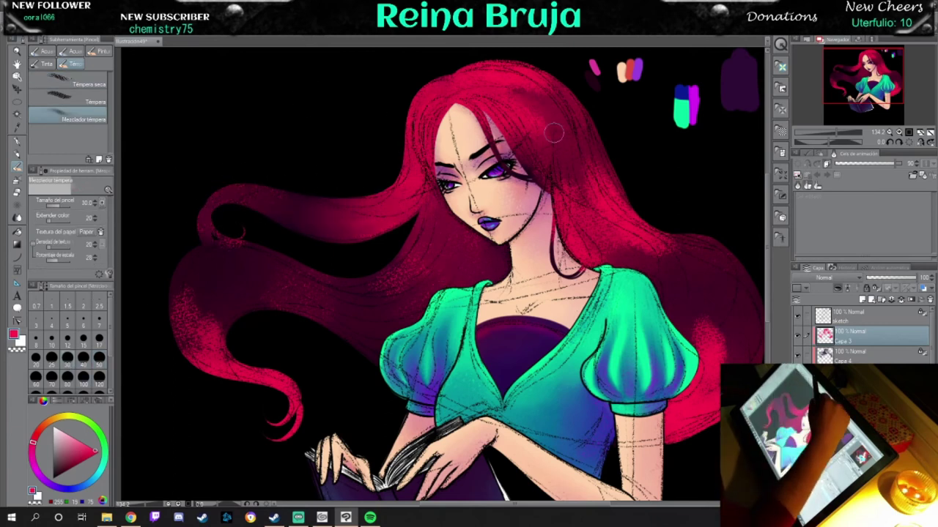
click(82, 376)
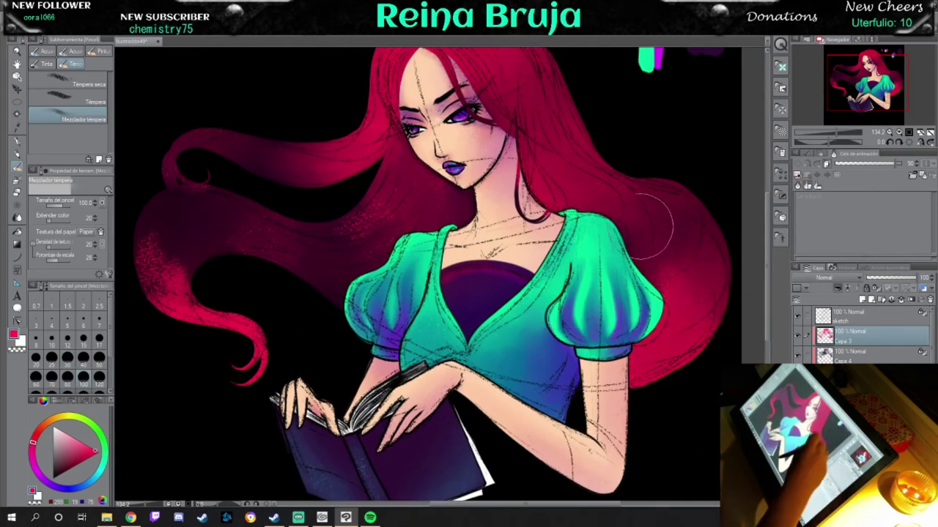
click(850, 75)
drag(850, 76, 853, 80)
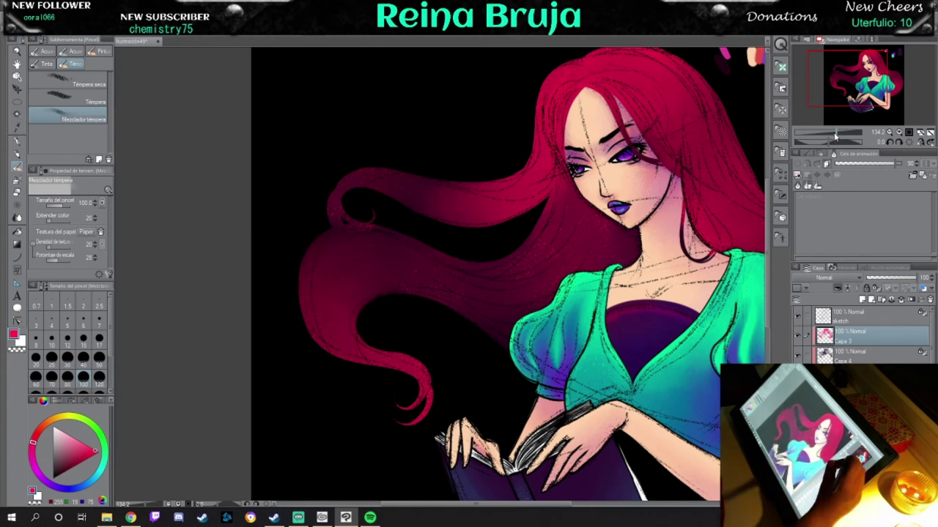
- Try cyan, green, yellow-green and orange as hair colours on layer Capa 3, enlarging the pen from size 120 to 300
key(ctrl+minus)
key(ctrl+minus)
key(p)
key(ctrl+z)
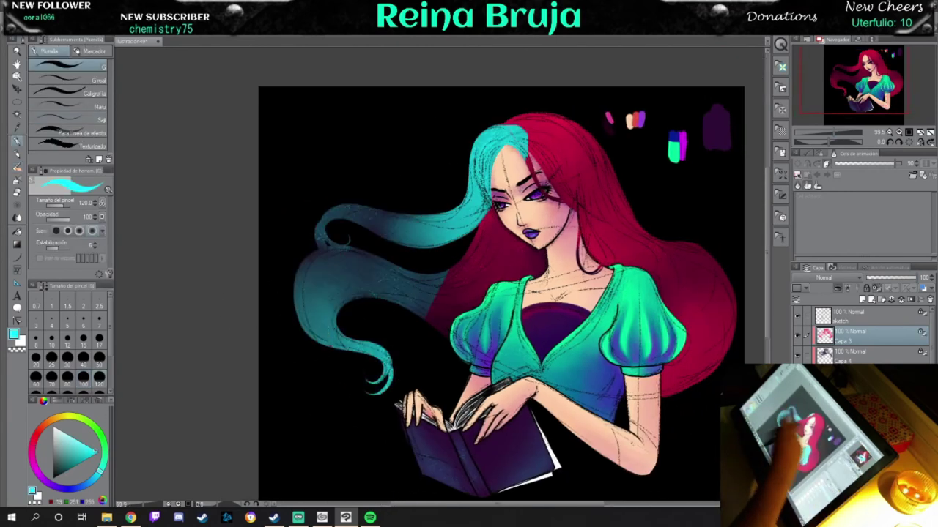
key(alt+BackSpace)
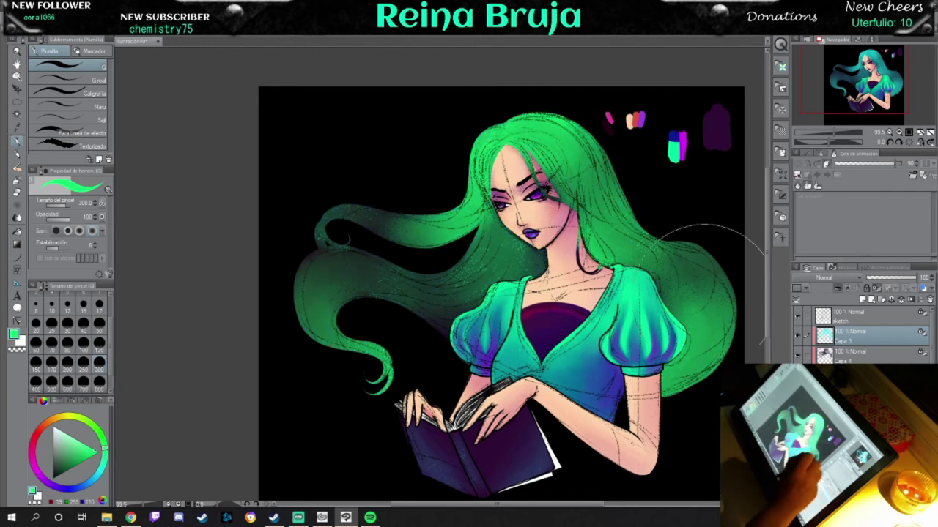
click(85, 417)
key(alt+BackSpace)
click(36, 434)
key(alt+BackSpace)
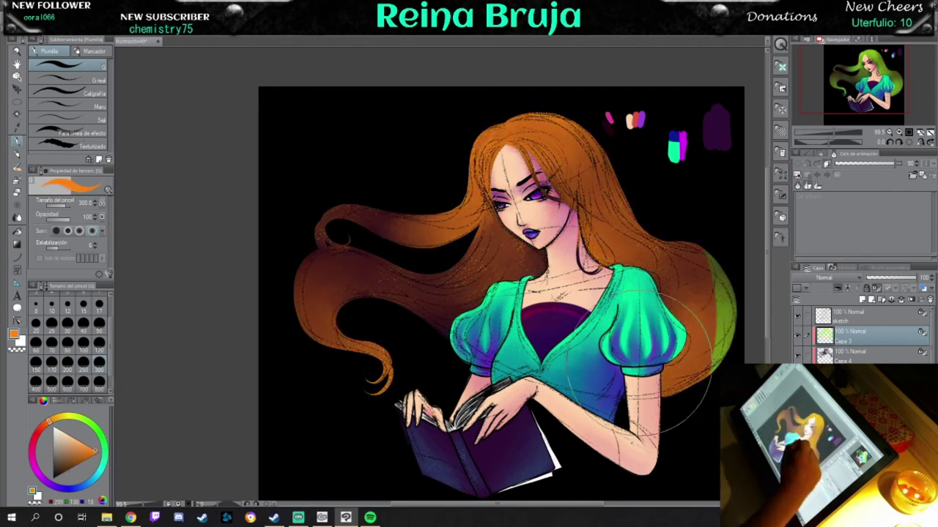
- Try purple, blue and turquoise-green as hair colours on layer Capa 3 with the size 300 pen
key(alt+BackSpace)
click(42, 477)
key(alt+BackSpace)
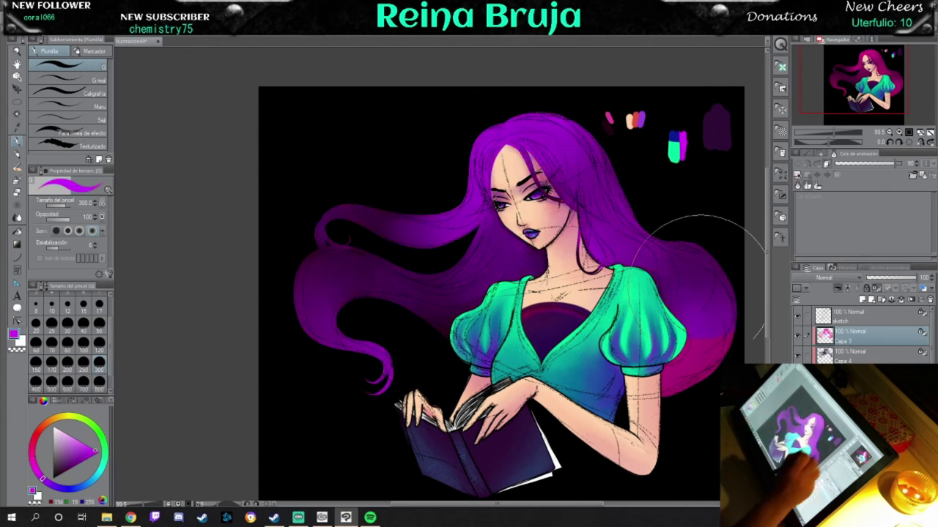
click(81, 485)
key(alt+BackSpace)
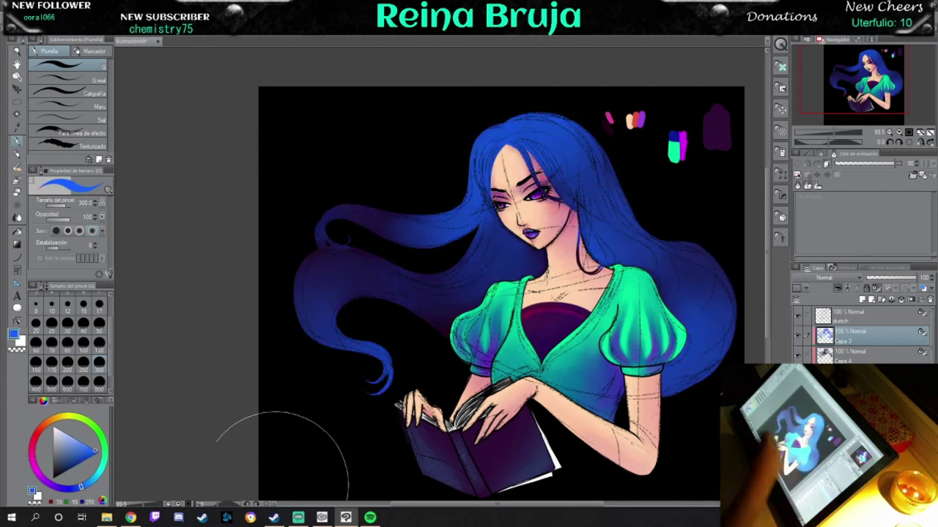
click(105, 452)
key(alt+BackSpace)
click(89, 423)
key(alt+BackSpace)
- Repaint the hair colour on layer Capa 3 in crimson with the size 300 pen
click(32, 449)
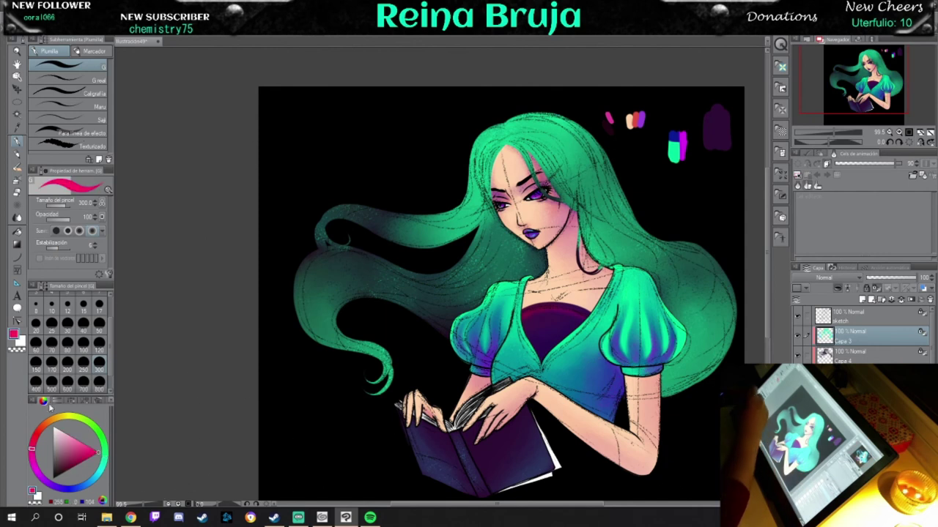
key(alt+BackSpace)
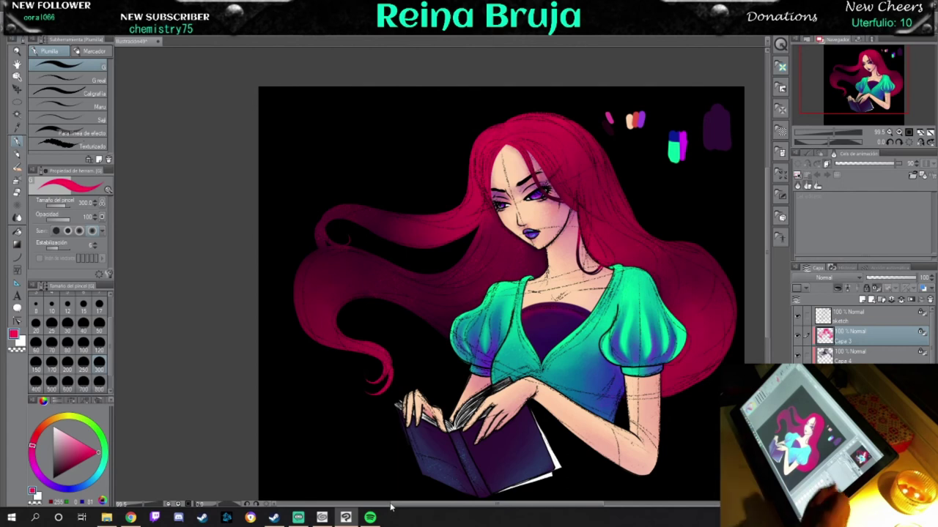
- Hide the sketch layer and add a new layer above Capa 3
mouse_move(498, 293)
mouse_down()
mouse_move(507, 302)
mouse_move(469, 264)
mouse_move(475, 251)
mouse_up()
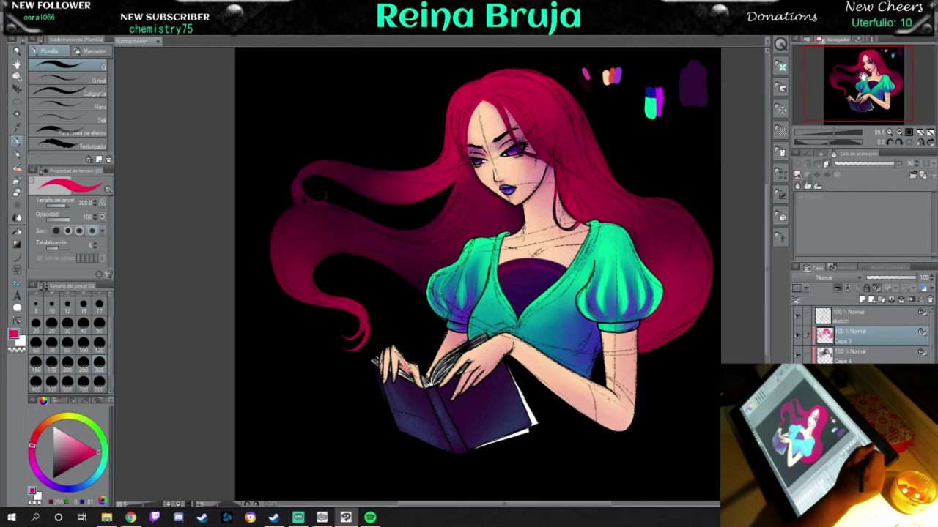
click(797, 316)
key(ctrl+shift+n)
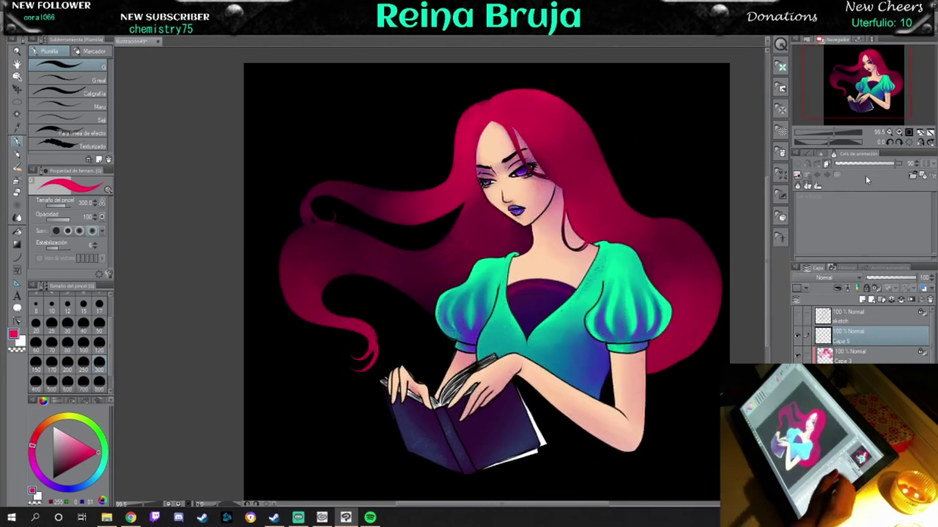
- Draw loose, thin crimson strands around the hair outline and curls on layer Capa 5 with the size 2.5 pen, undoing stray strokes
scroll(83, 323, up, 3)
click(99, 306)
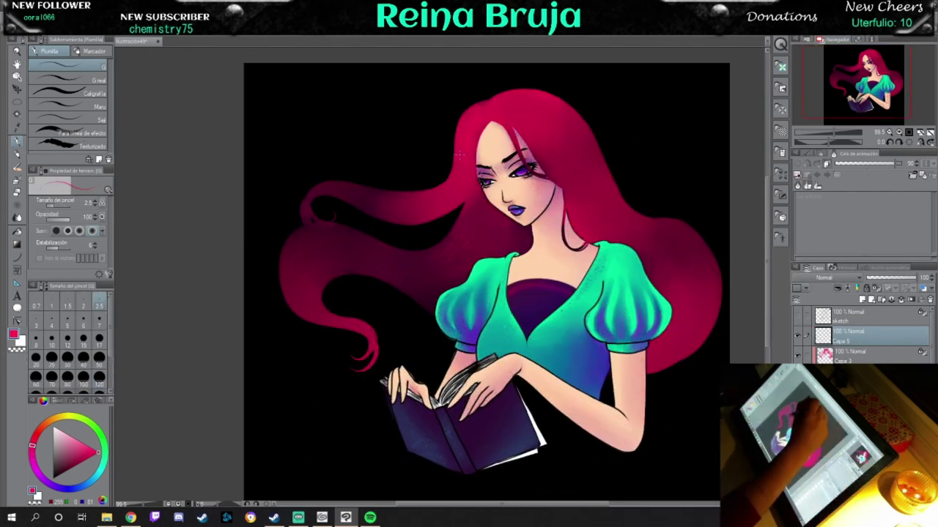
key(ctrl+z)
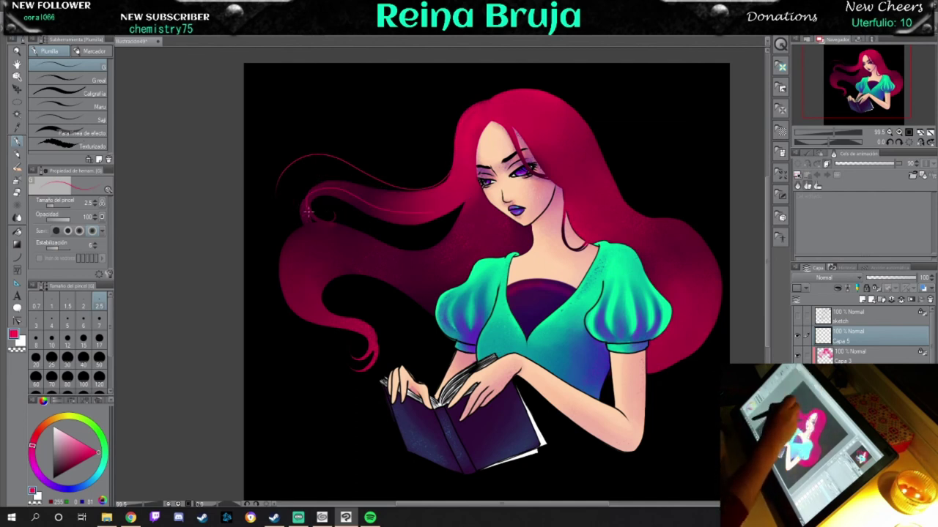
key(ctrl+z)
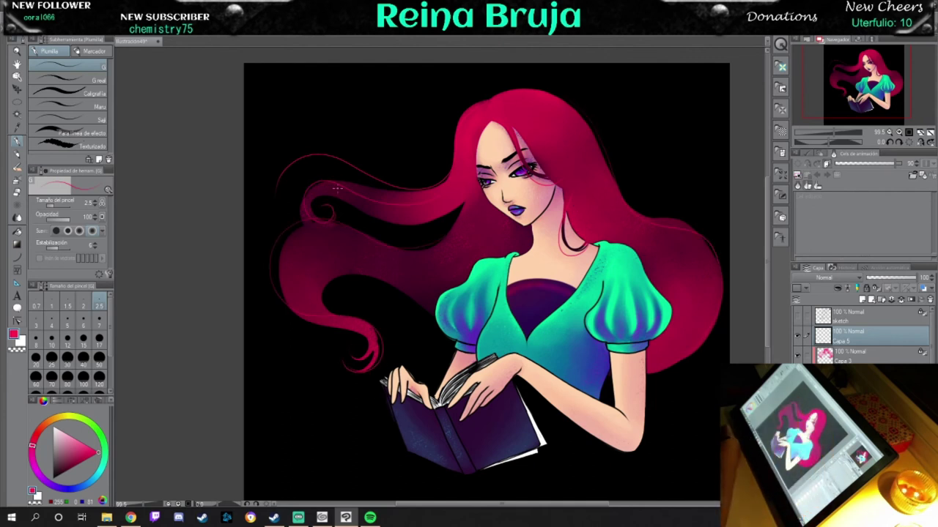
key(ctrl+z)
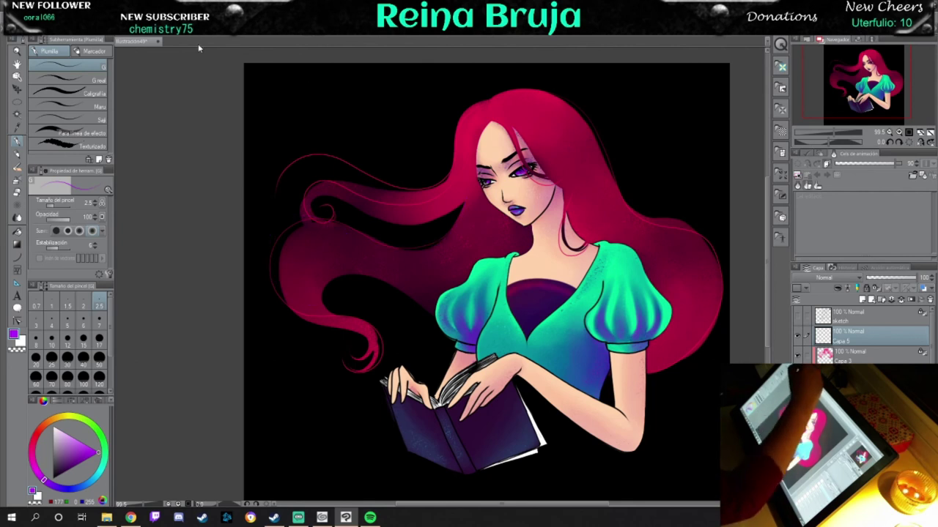
- Draw thin turquoise strands along the outer hair contours and curled ends on layer Capa 5 with the size 2.5 pen
key(x)
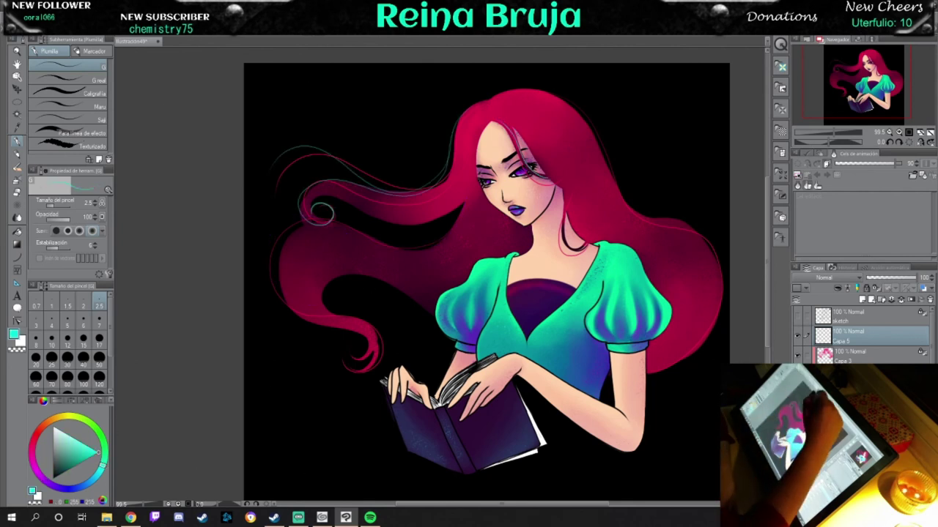
drag(599, 151, 670, 349)
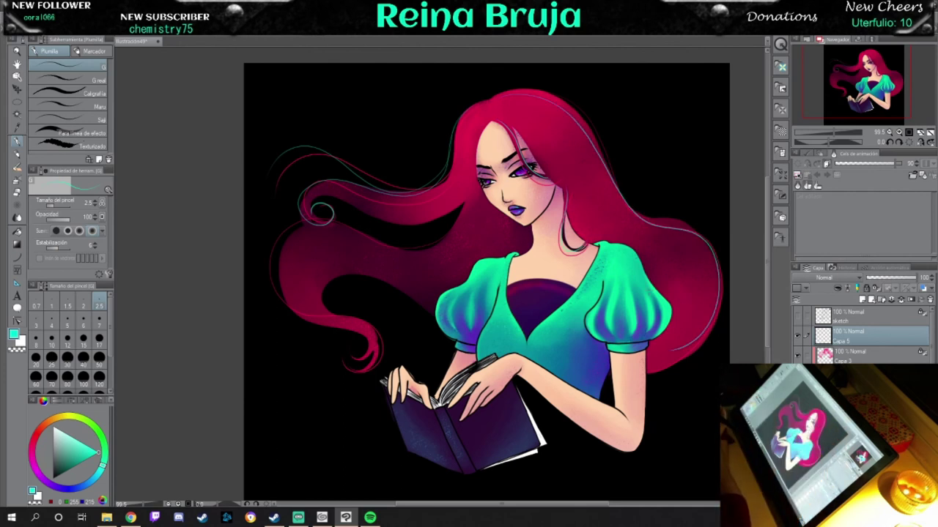
key(ctrl+z)
drag(550, 99, 628, 357)
key(e)
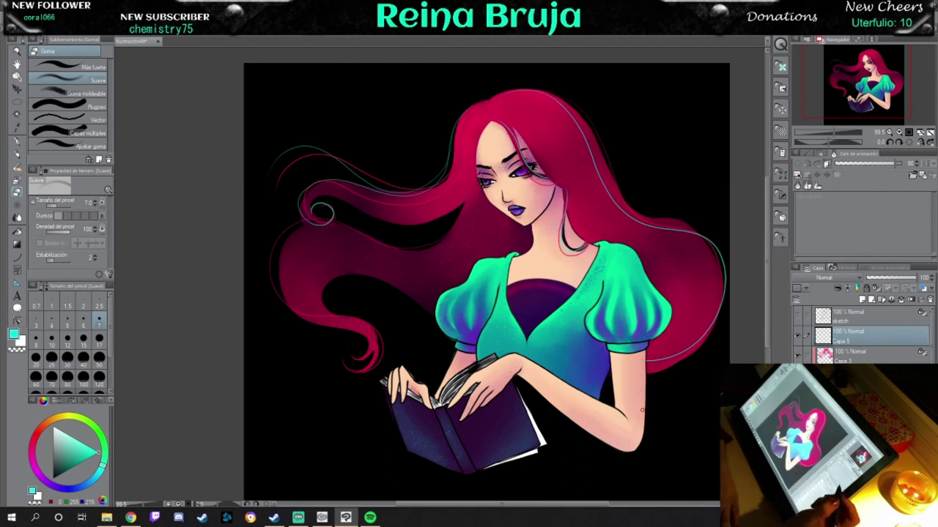
click(17, 140)
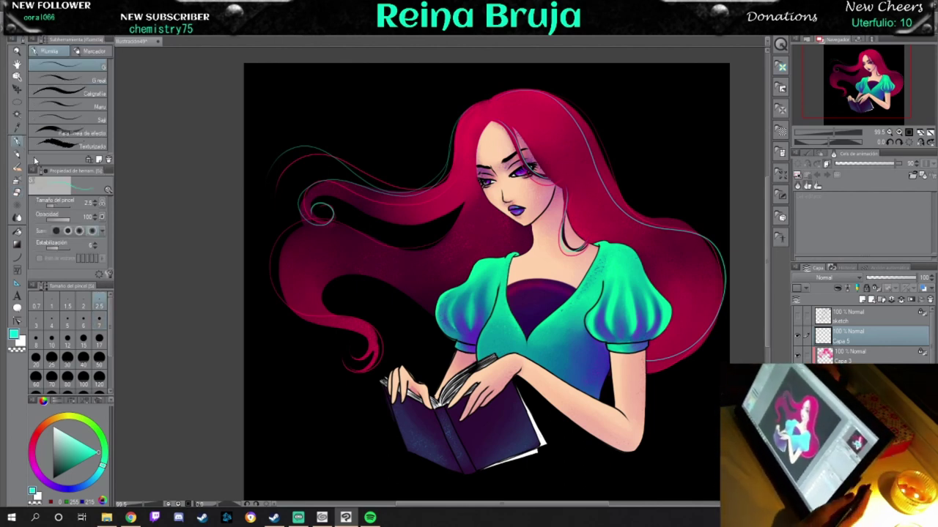
drag(321, 213, 338, 373)
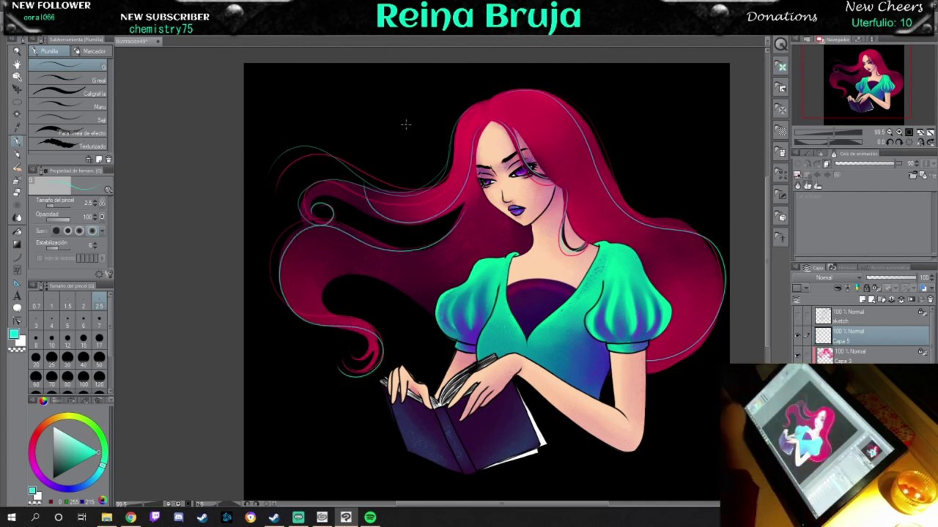
- Try extra turquoise strands along the upper flowing lock from the forehead to the curl
drag(469, 163, 283, 217)
key(ctrl+z)
key(ctrl+y)
key(ctrl+z)
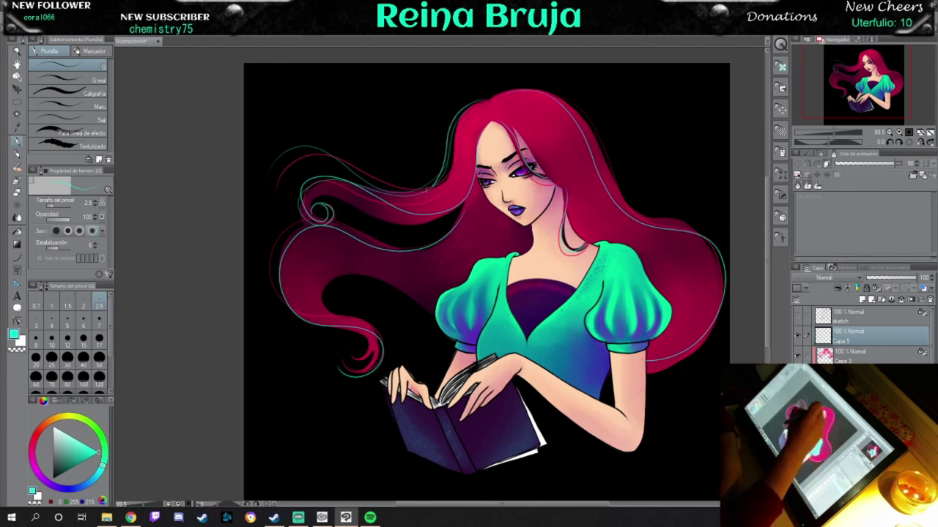
key(ctrl+z)
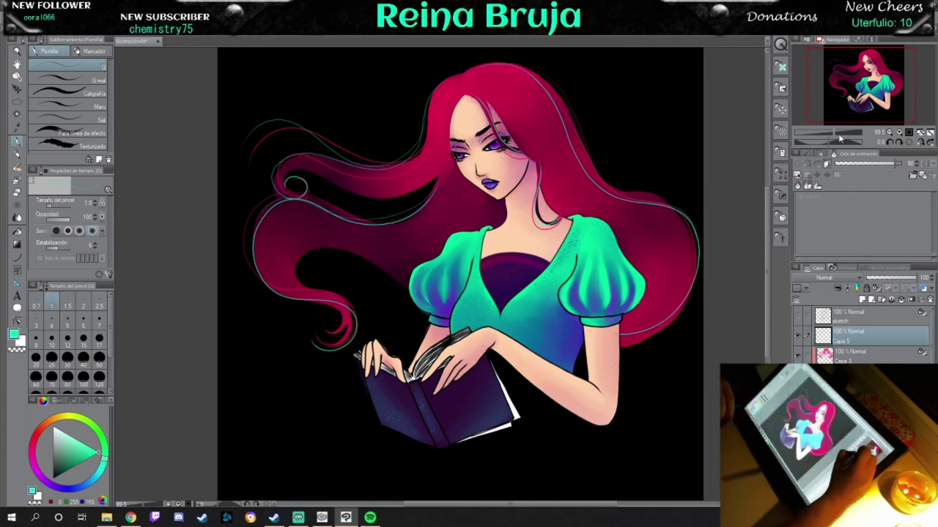
- Add crimson nail colour to the fingertip at the book's outer edge, enlarging the pen from size 1 to 2.5
scroll(440, 388, up, 5)
scroll(440, 279, down, 2)
click(44, 480)
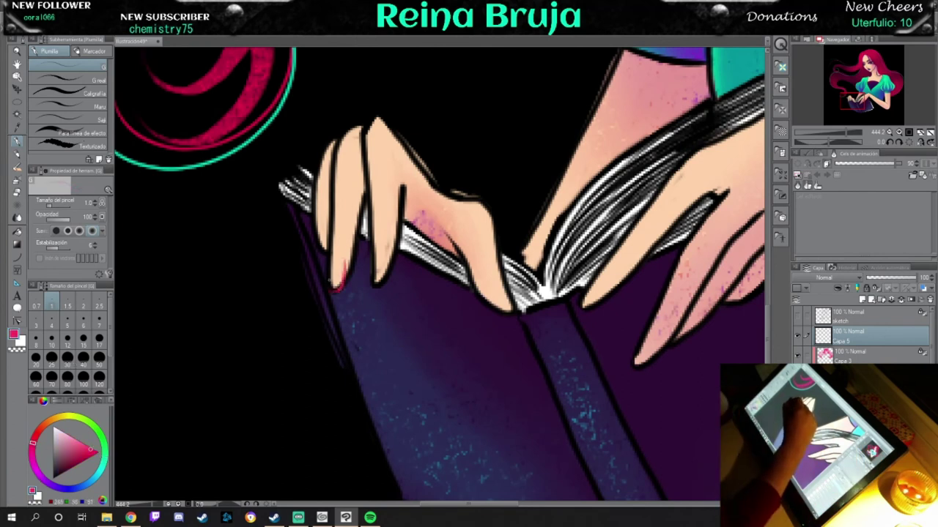
click(98, 306)
drag(333, 259, 330, 284)
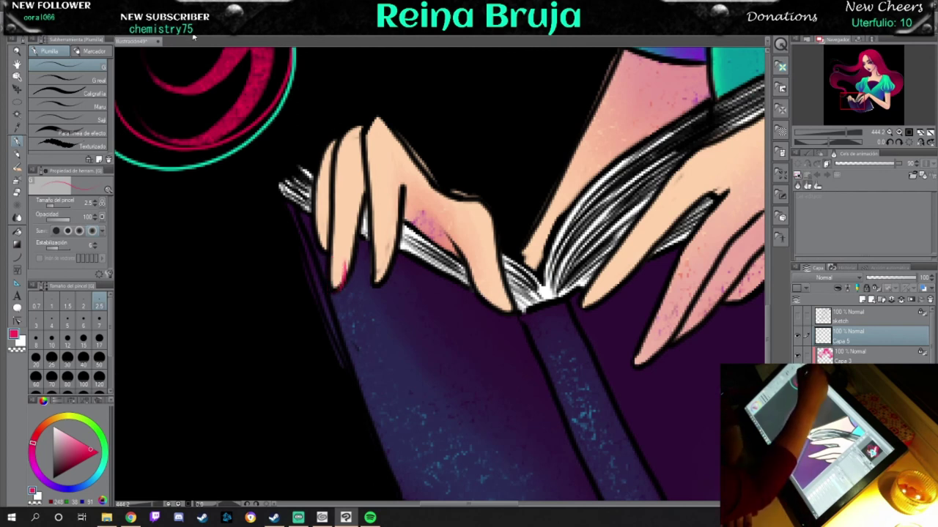
- Write the artist's crimson signature in the canvas's lower corner beside the elbow with the size 1.5 calligraphy pen
drag(868, 102, 866, 74)
drag(857, 134, 835, 142)
click(71, 93)
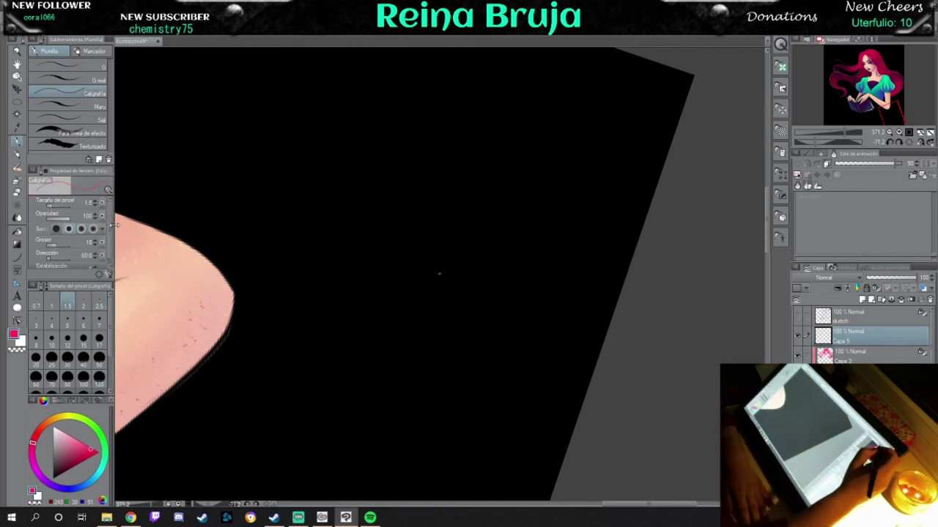
drag(878, 102, 882, 121)
mouse_move(512, 246)
mouse_down()
mouse_move(487, 263)
mouse_move(521, 206)
mouse_move(511, 147)
mouse_up()
drag(493, 286, 506, 123)
click(900, 142)
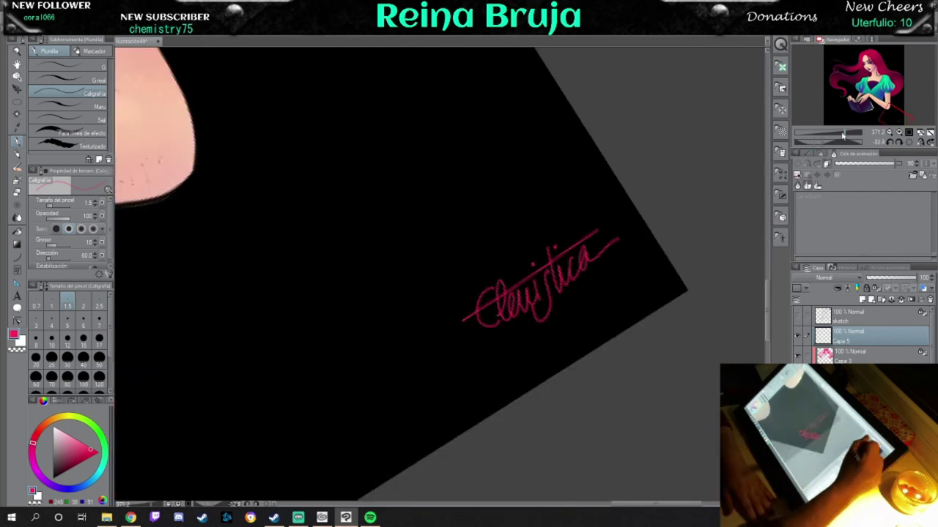
click(900, 142)
click(900, 142)
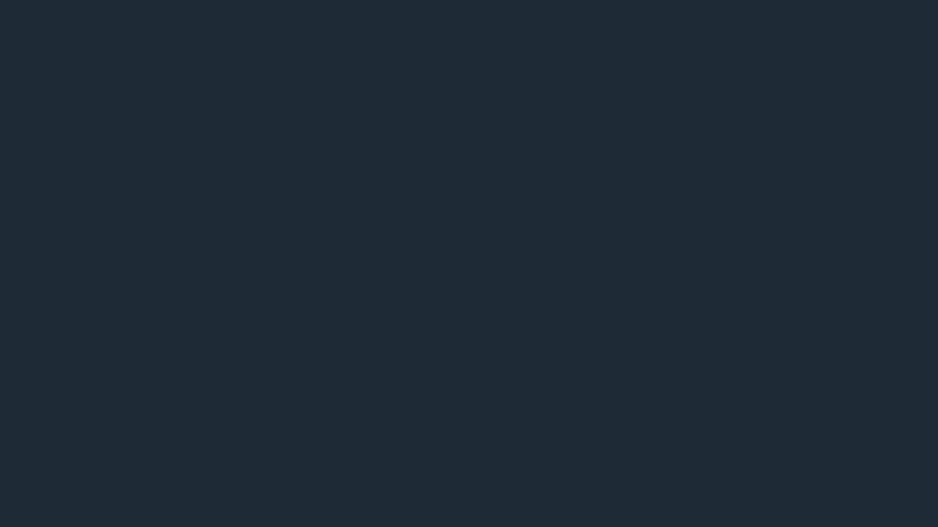